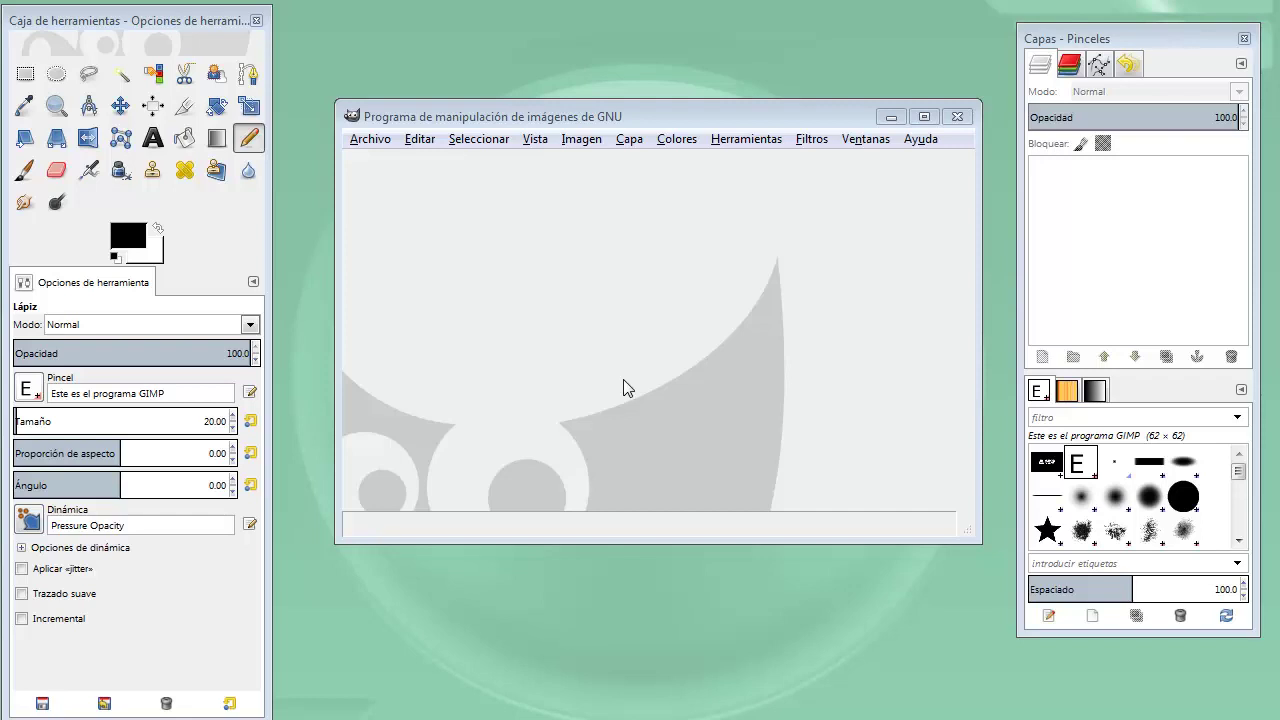
Quit GIMP so its image window and docks close, leaving the browser showing.
{"action": "left_click", "coordinate": [957, 116]}
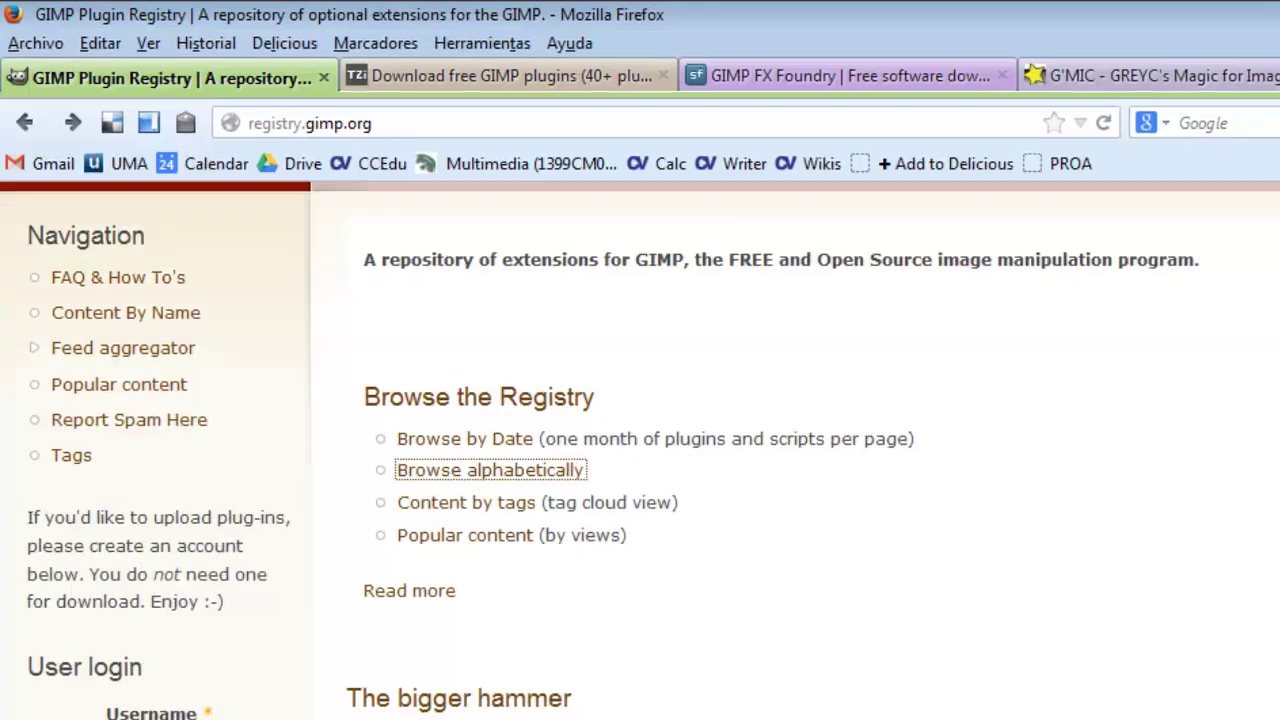
Open the Layer Effects plugin page from the registry's Popular content list.
{"action": "scroll", "coordinate": [841, 667], "scroll_direction": "up", "scroll_amount": 3}
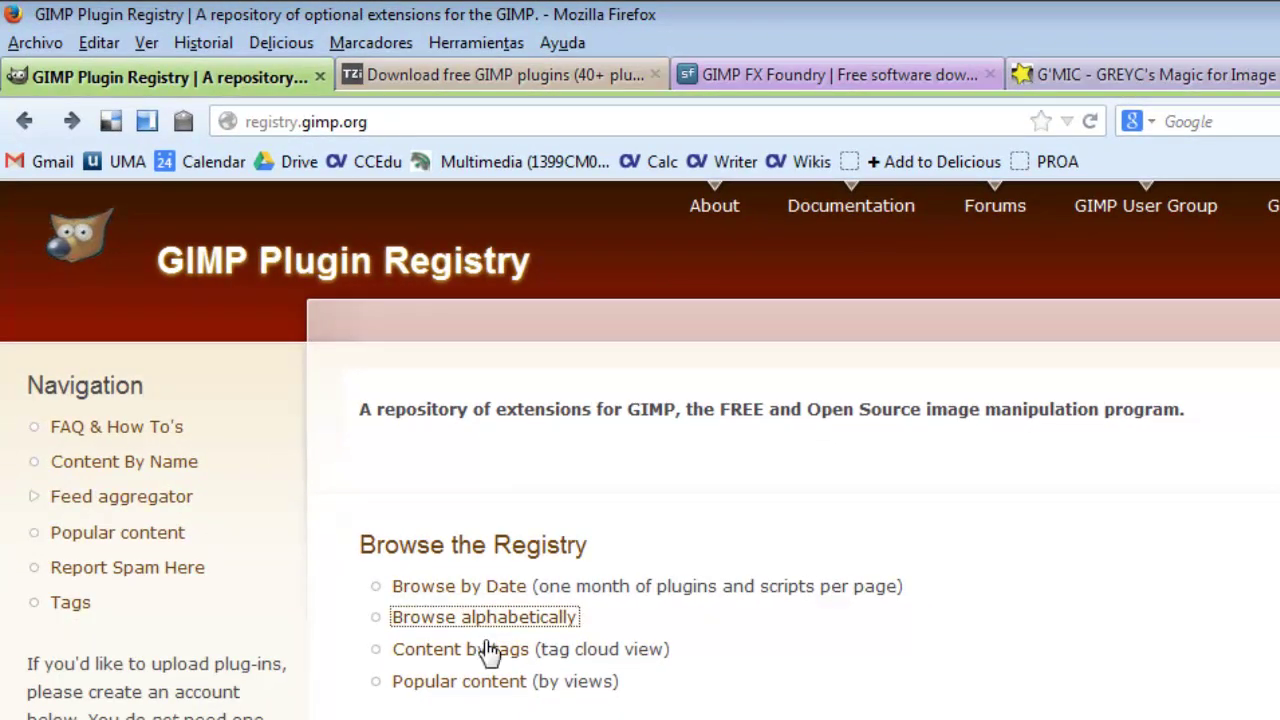
{"action": "left_click", "coordinate": [512, 689]}
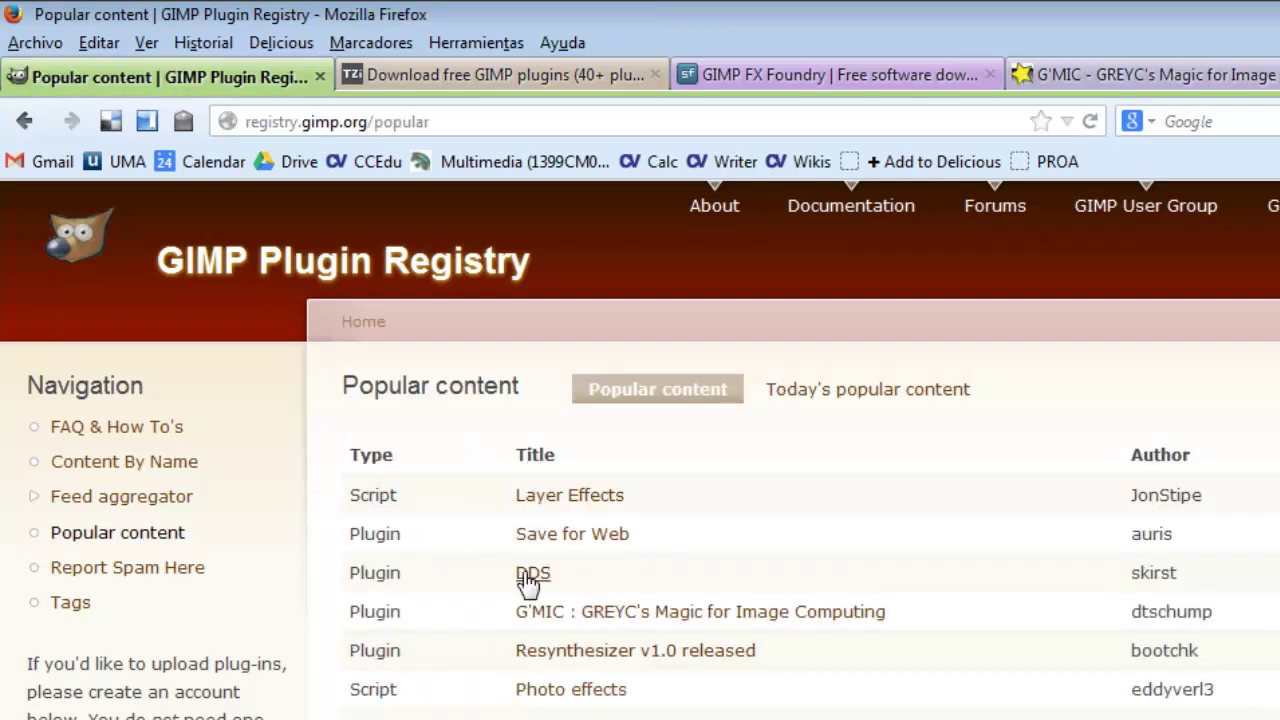
{"action": "left_click", "coordinate": [530, 508]}
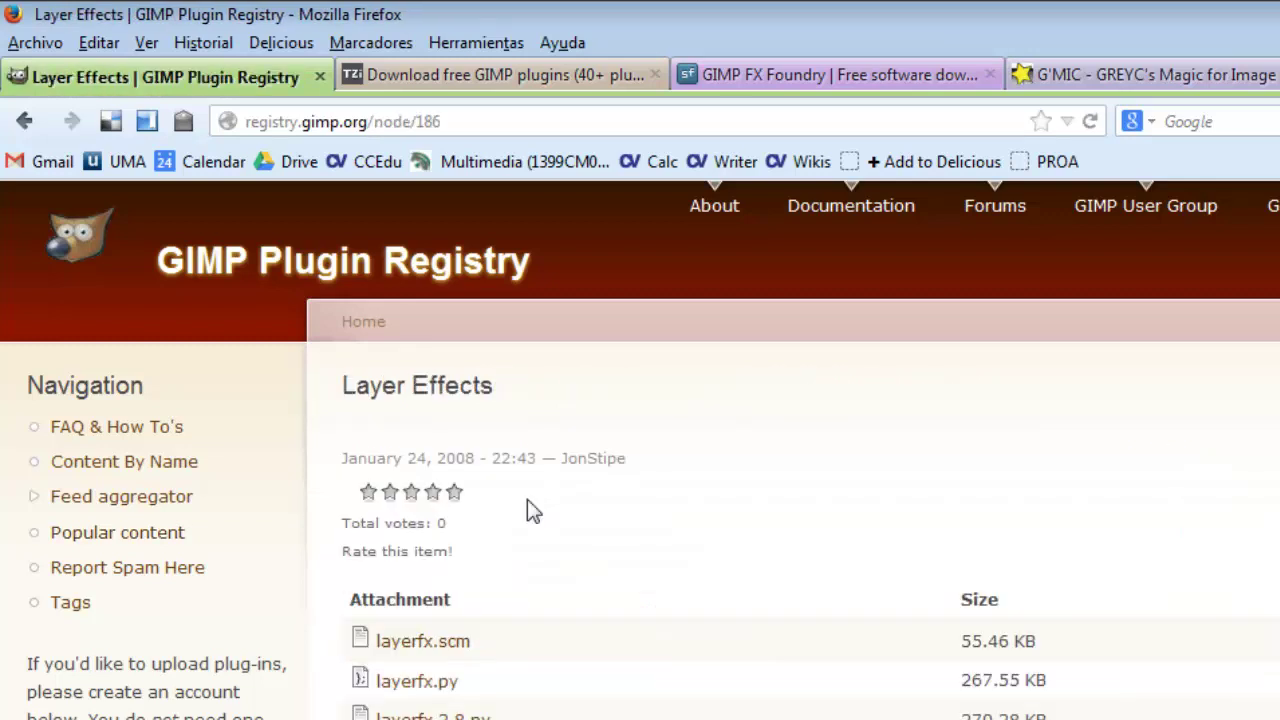
Scroll down the Layer Effects page to its Python-version 'How to install' instructions.
{"action": "scroll", "coordinate": [532, 508], "scroll_direction": "down", "scroll_amount": 5}
{"action": "scroll", "coordinate": [530, 505], "scroll_direction": "down", "scroll_amount": 5}
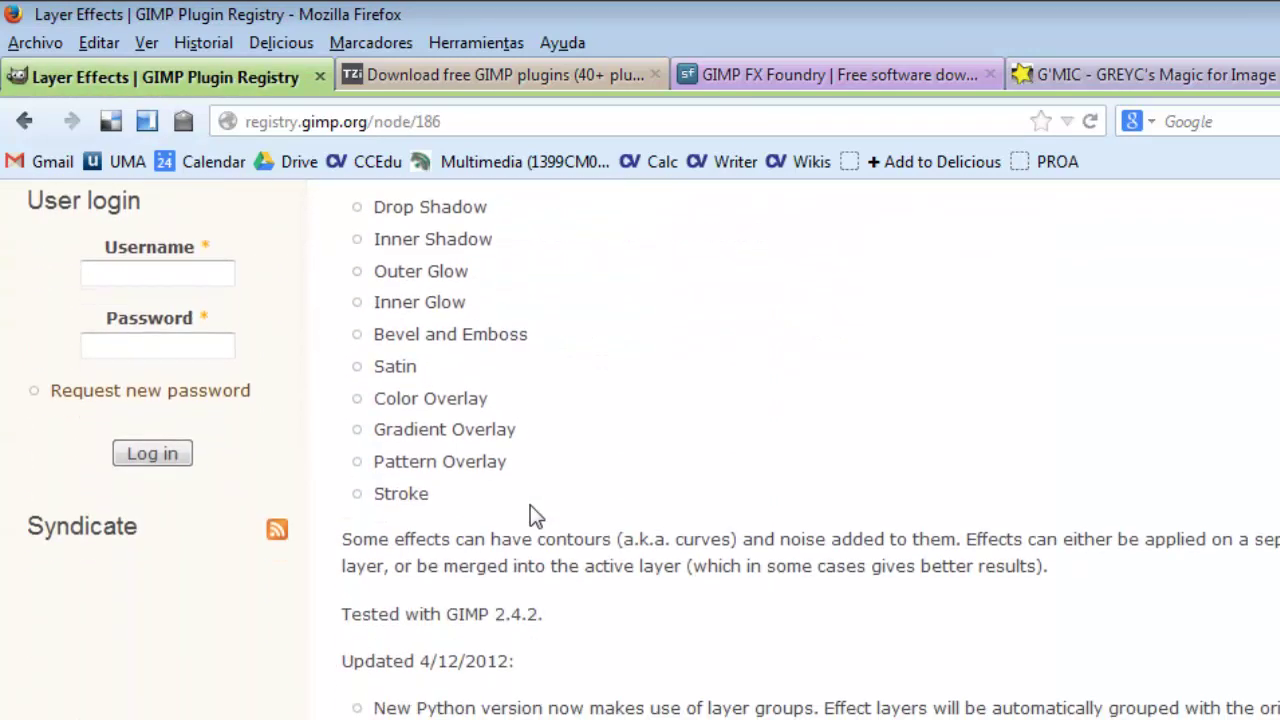
{"action": "scroll", "coordinate": [530, 505], "scroll_direction": "down", "scroll_amount": 2}
{"action": "scroll", "coordinate": [530, 505], "scroll_direction": "down", "scroll_amount": 2}
{"action": "scroll", "coordinate": [530, 505], "scroll_direction": "down", "scroll_amount": 3}
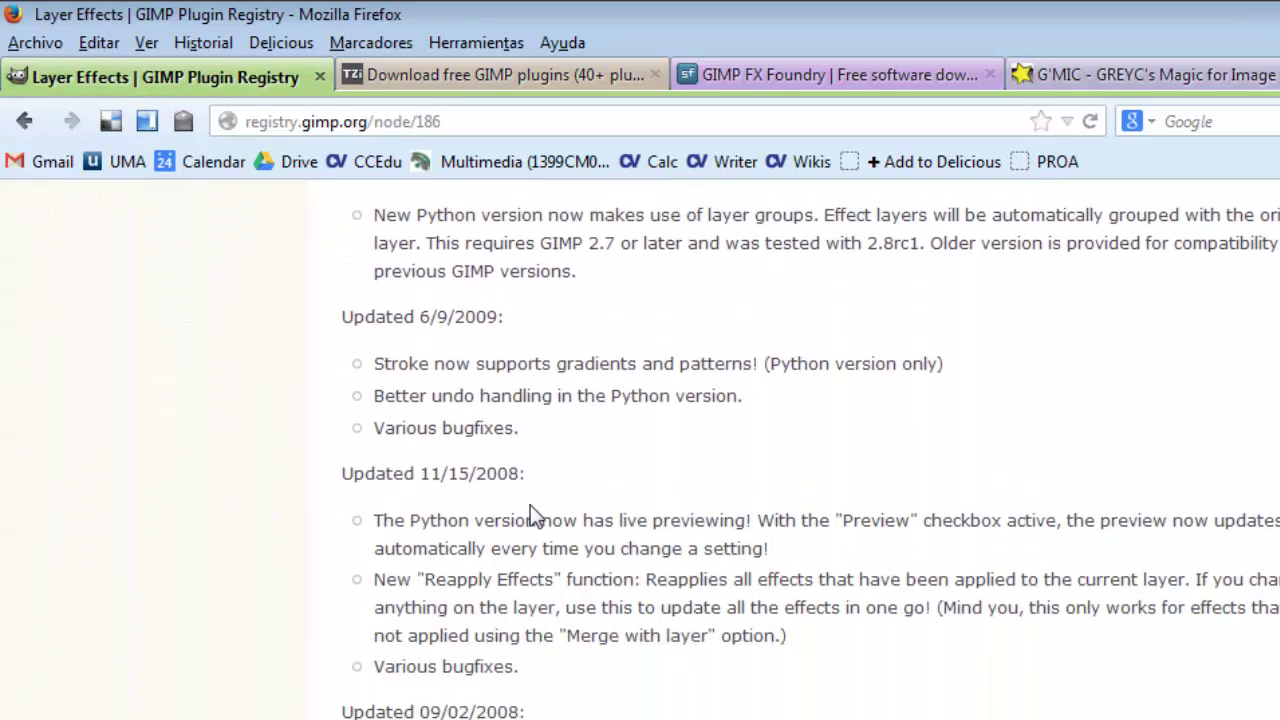
{"action": "scroll", "coordinate": [530, 505], "scroll_direction": "down", "scroll_amount": 4}
{"action": "scroll", "coordinate": [530, 505], "scroll_direction": "down", "scroll_amount": 5}
{"action": "scroll", "coordinate": [530, 505], "scroll_direction": "down", "scroll_amount": 3}
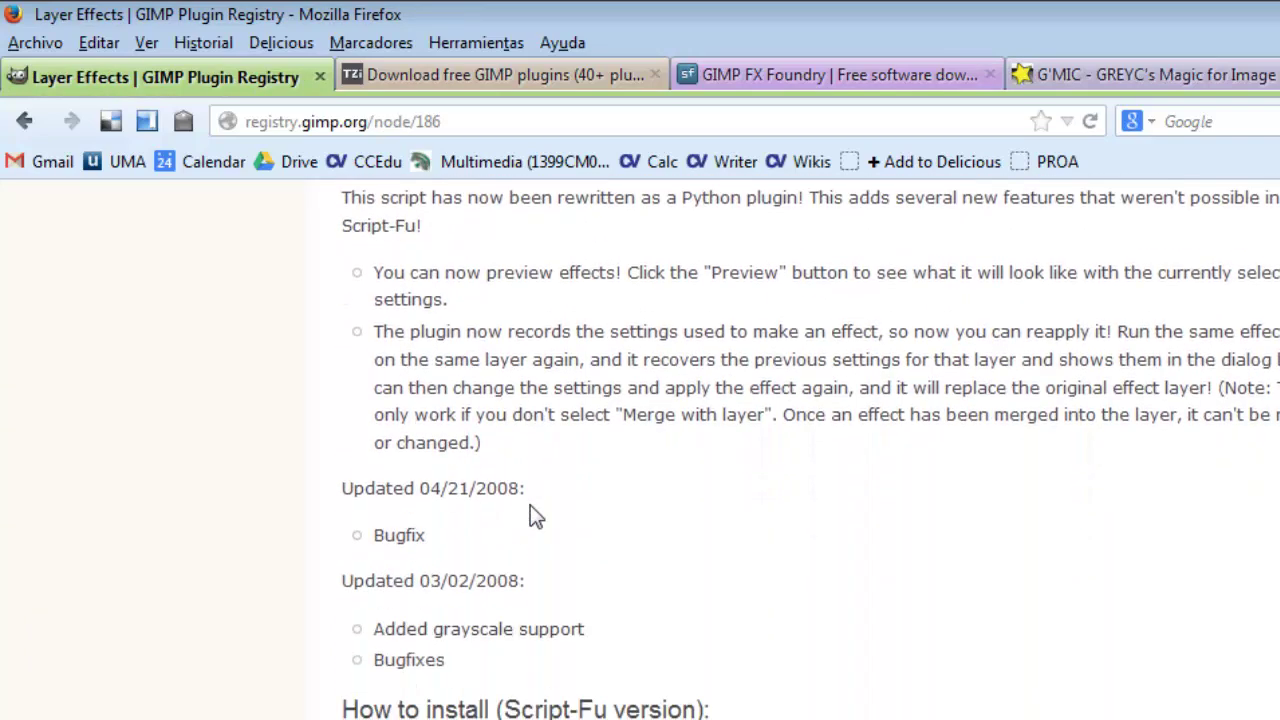
{"action": "scroll", "coordinate": [530, 505], "scroll_direction": "down", "scroll_amount": 3}
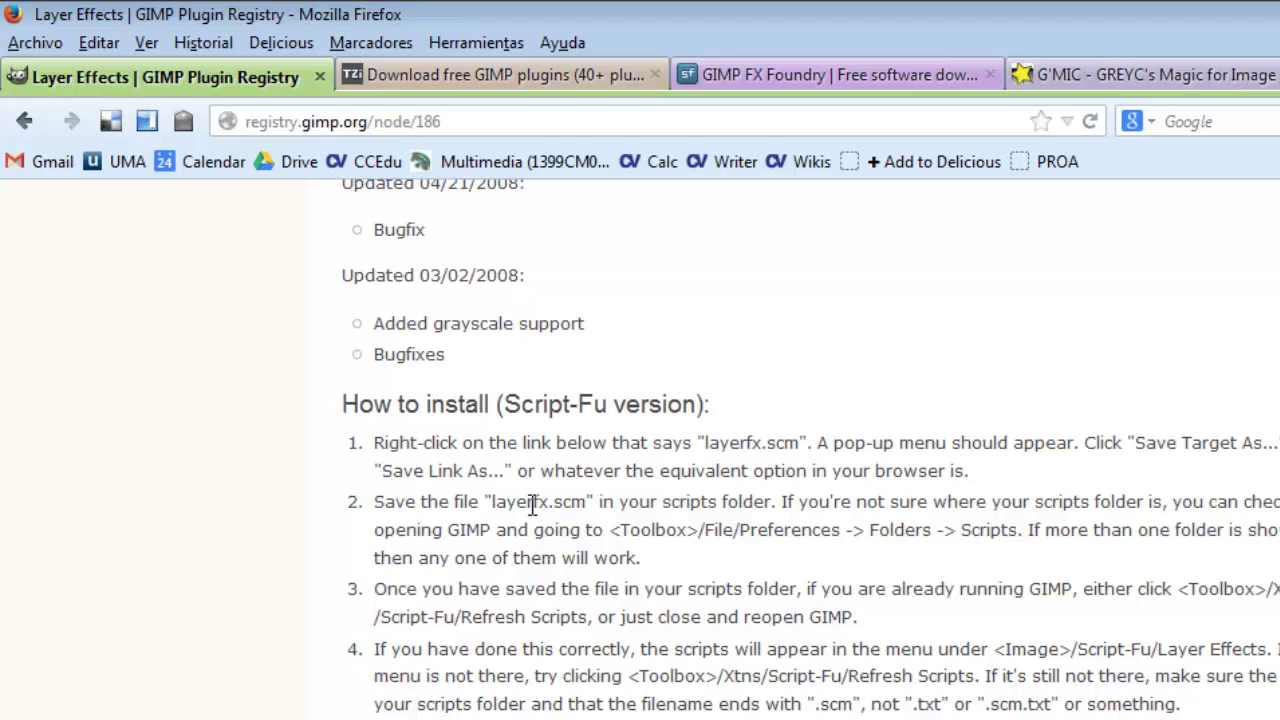
{"action": "scroll", "coordinate": [531, 505], "scroll_direction": "down", "scroll_amount": 5}
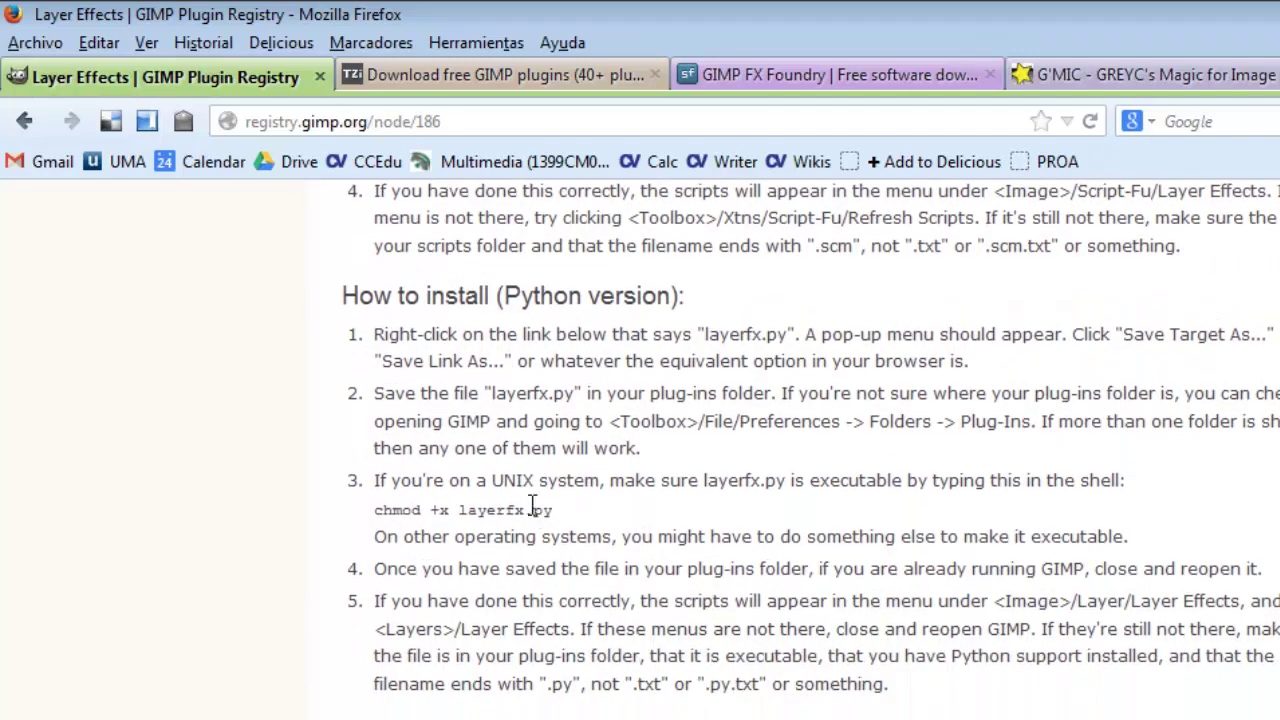
Browse the techzilo and GIMP FX Foundry tabs, ending on the G'MIC plug-in download page.
{"action": "left_click", "coordinate": [490, 76]}
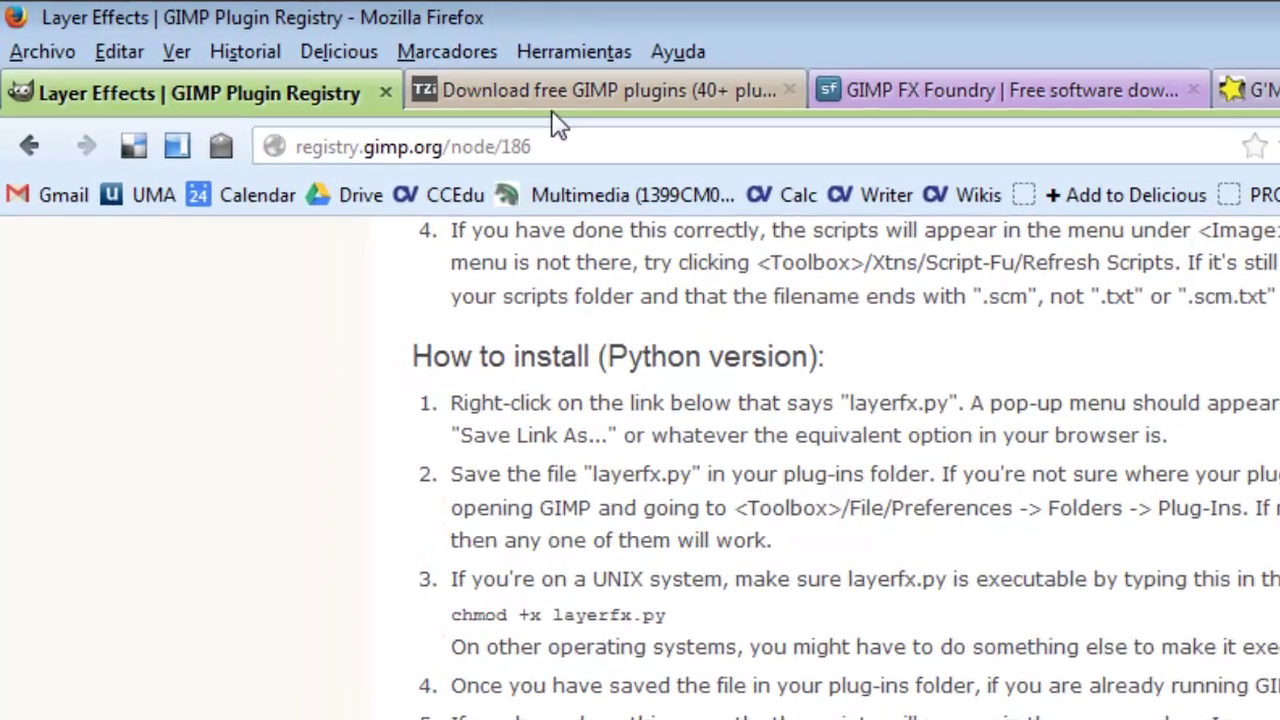
{"action": "scroll", "coordinate": [1037, 609], "scroll_direction": "up", "scroll_amount": 5}
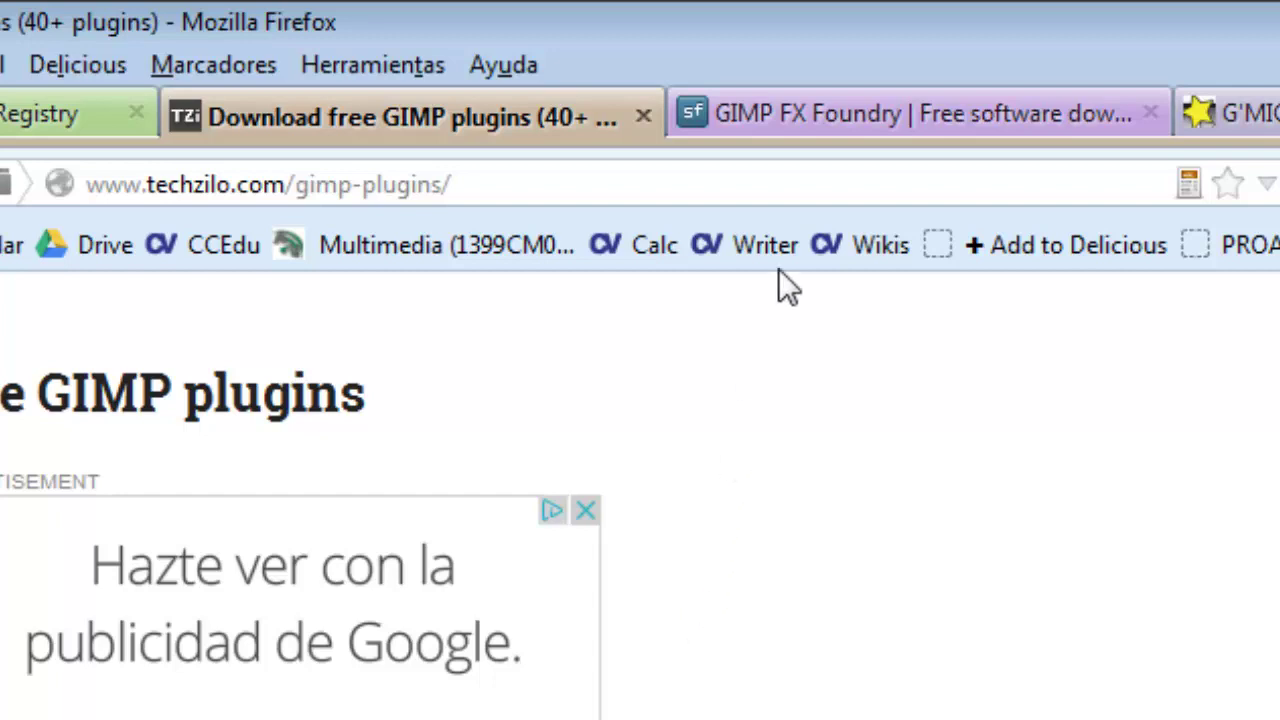
{"action": "left_click", "coordinate": [801, 115]}
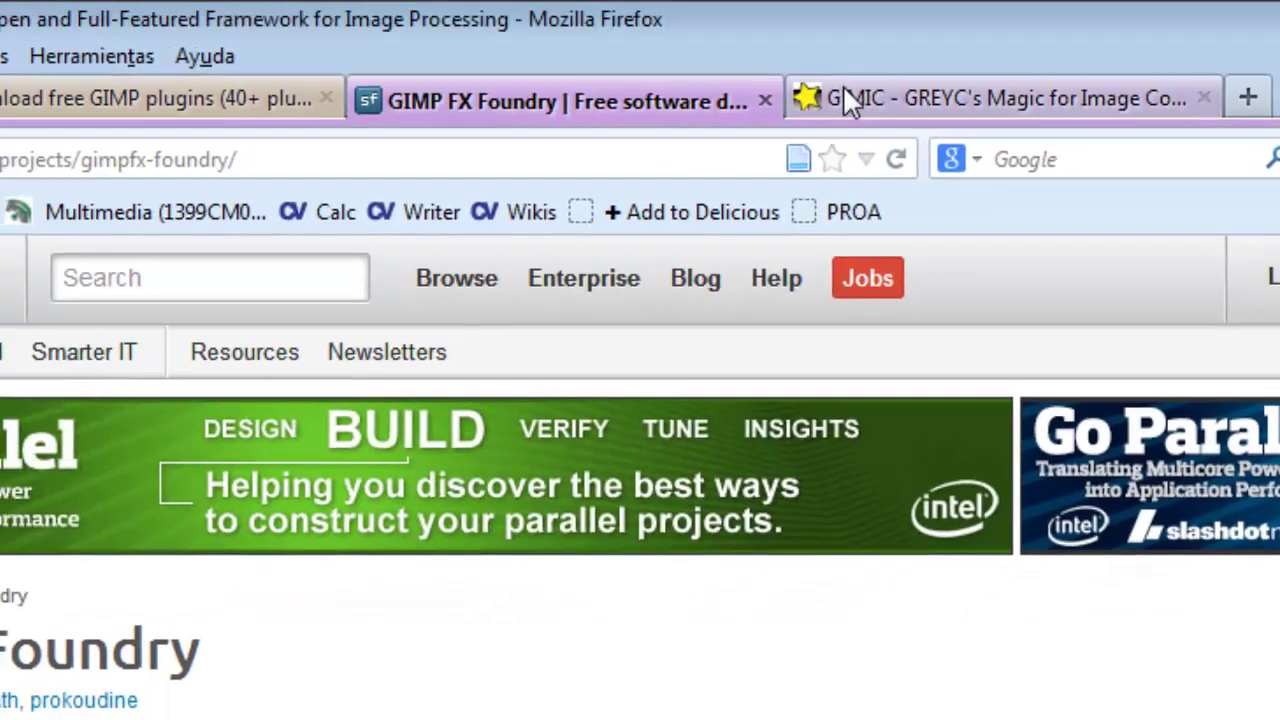
{"action": "left_click", "coordinate": [928, 86]}
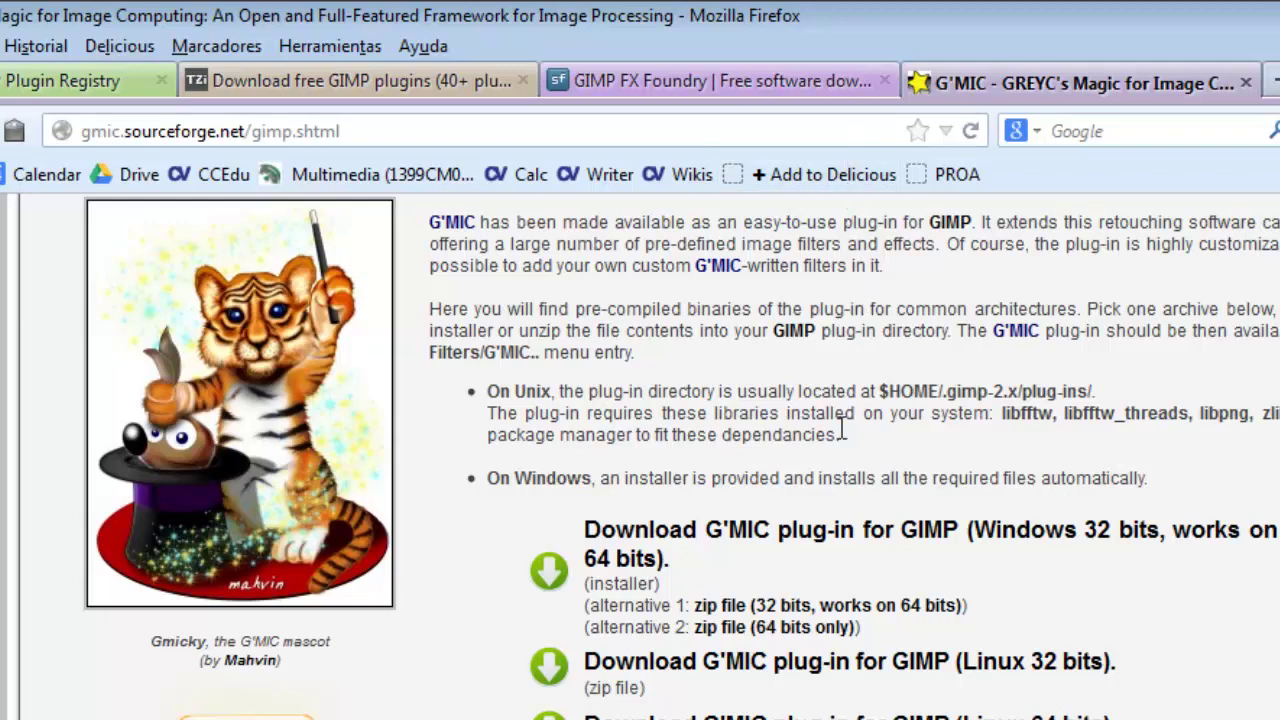
Save the 32-bit Windows installer gmic_gimp_win32.exe to Escritorio, then minimize Firefox.
{"action": "left_click", "coordinate": [804, 541]}
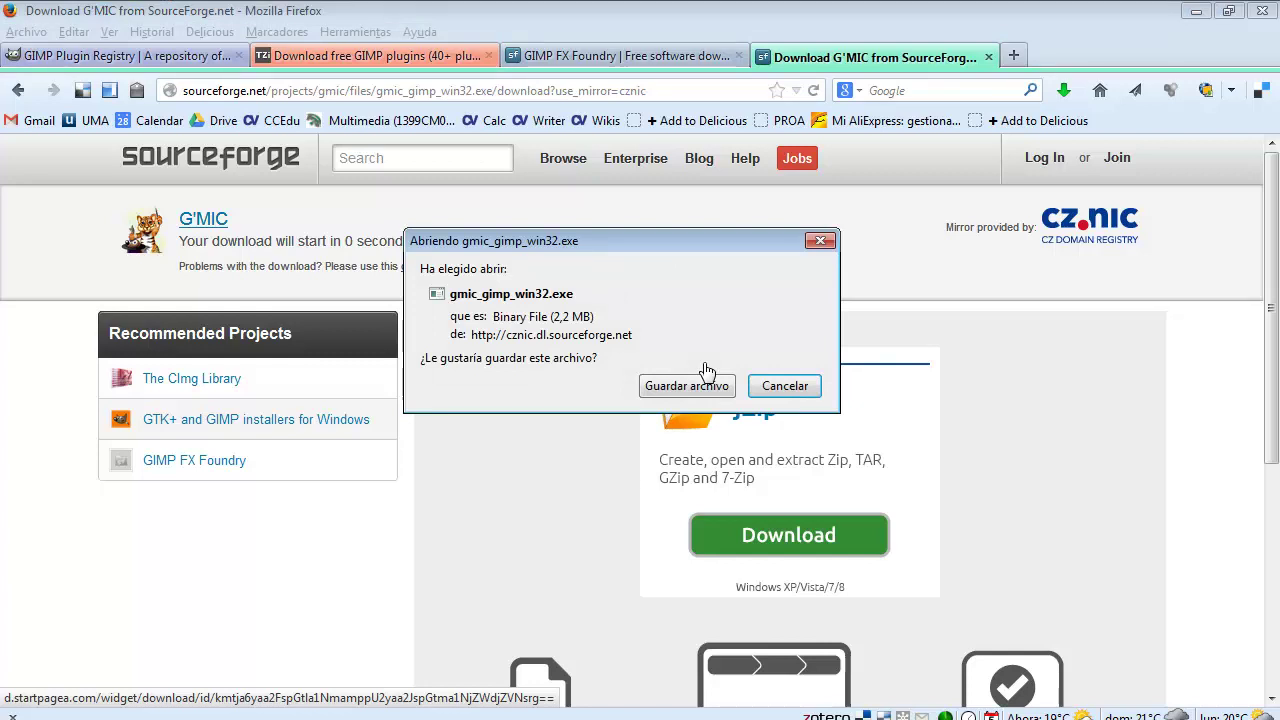
{"action": "left_click", "coordinate": [695, 389]}
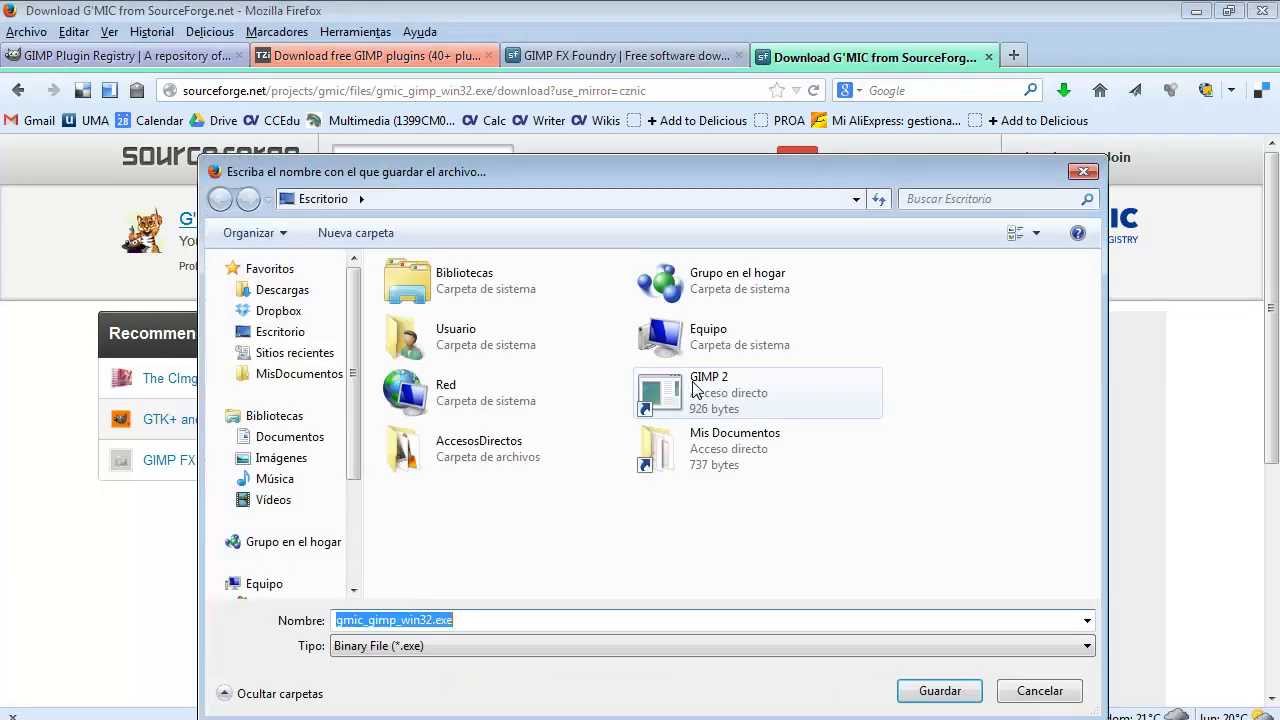
{"action": "left_click", "coordinate": [268, 331]}
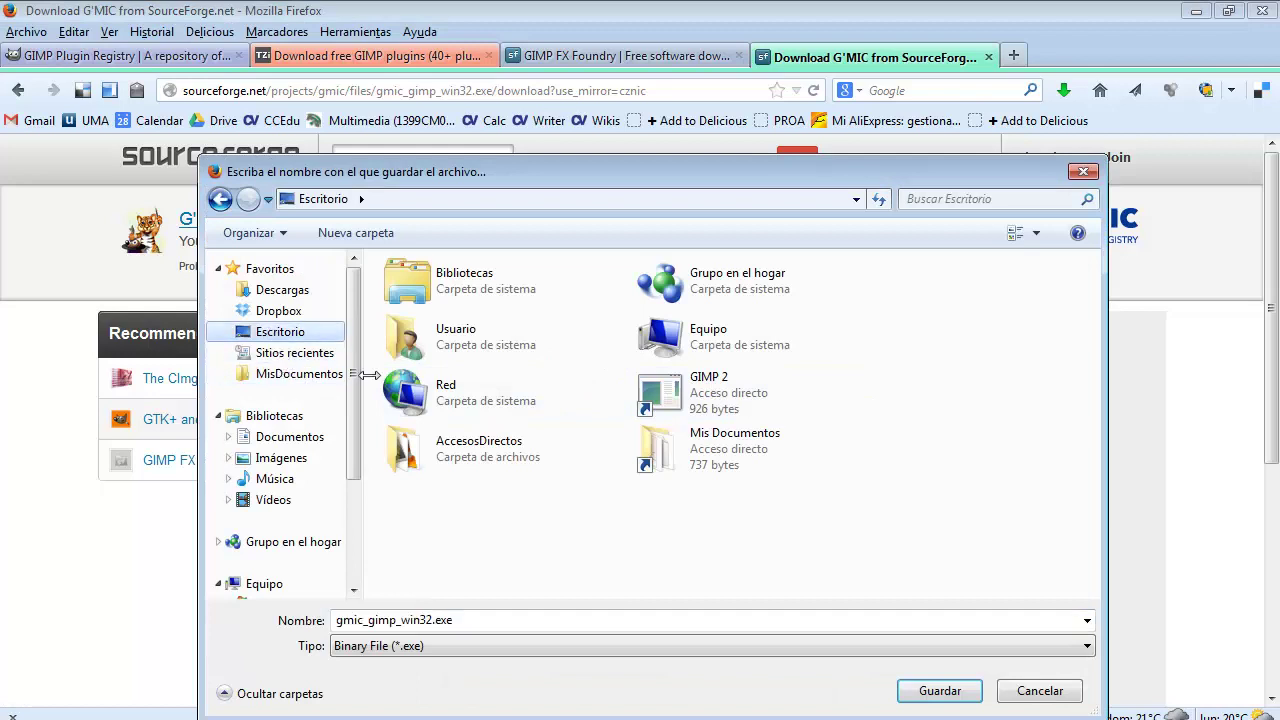
{"action": "left_click", "coordinate": [928, 690]}
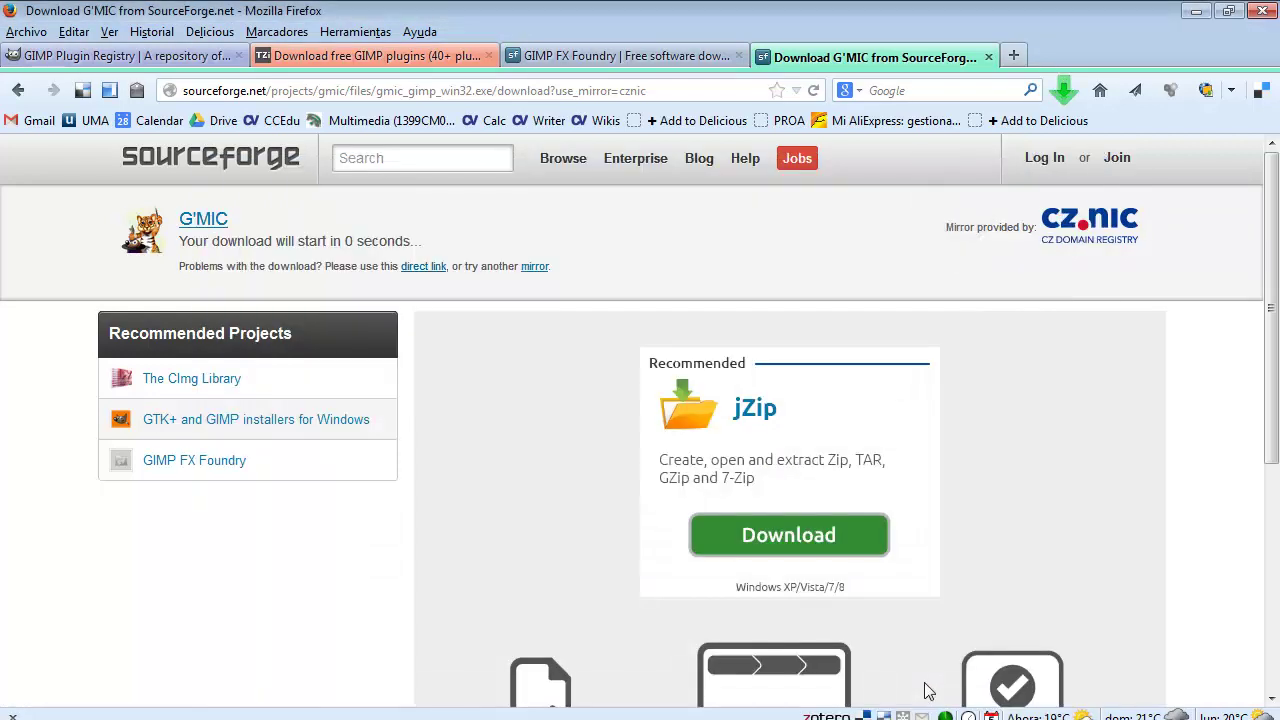
{"action": "left_click", "coordinate": [1196, 12]}
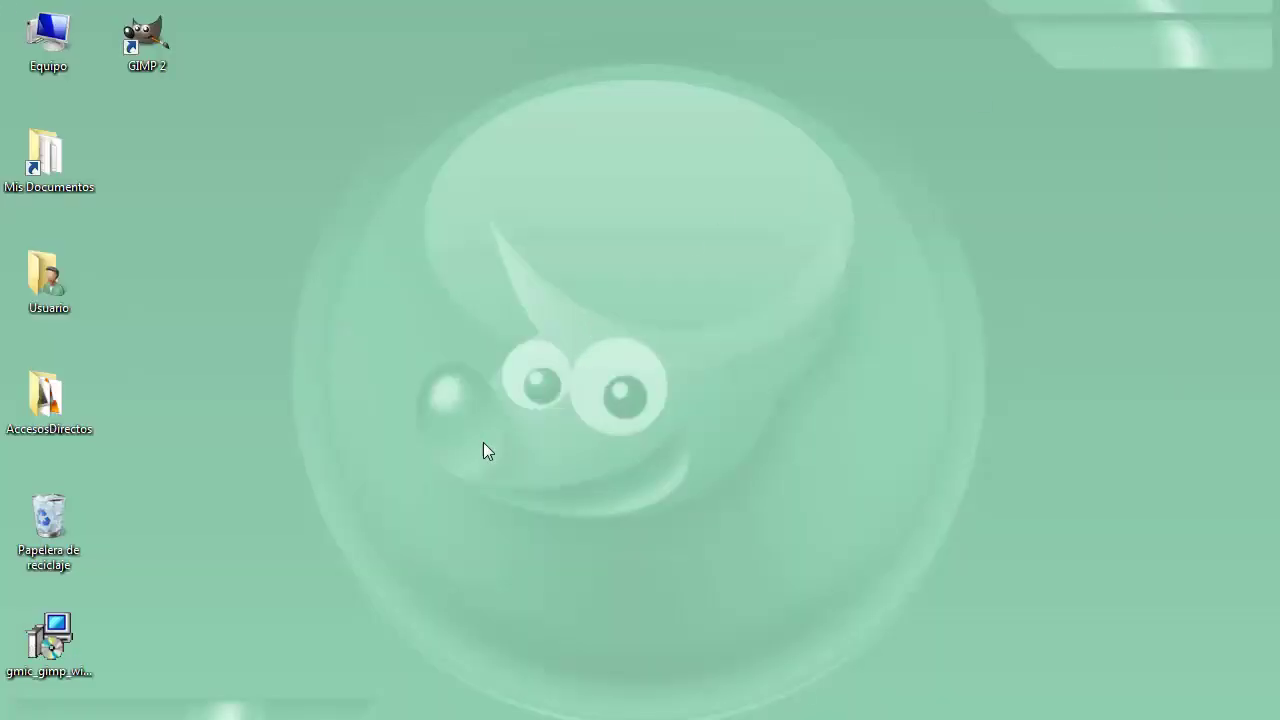
Run the G'MIC installer with Español as the installation language and pass the welcome page.
{"action": "double_click", "coordinate": [40, 636]}
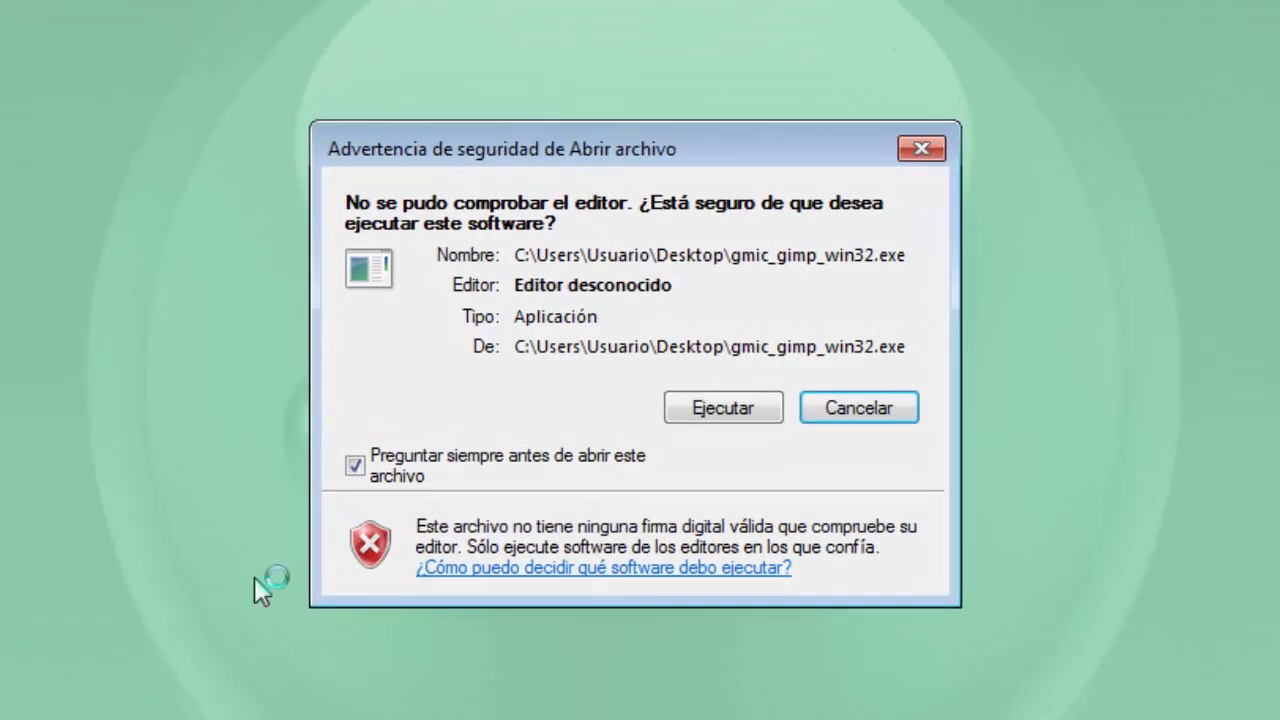
{"action": "left_click", "coordinate": [702, 402]}
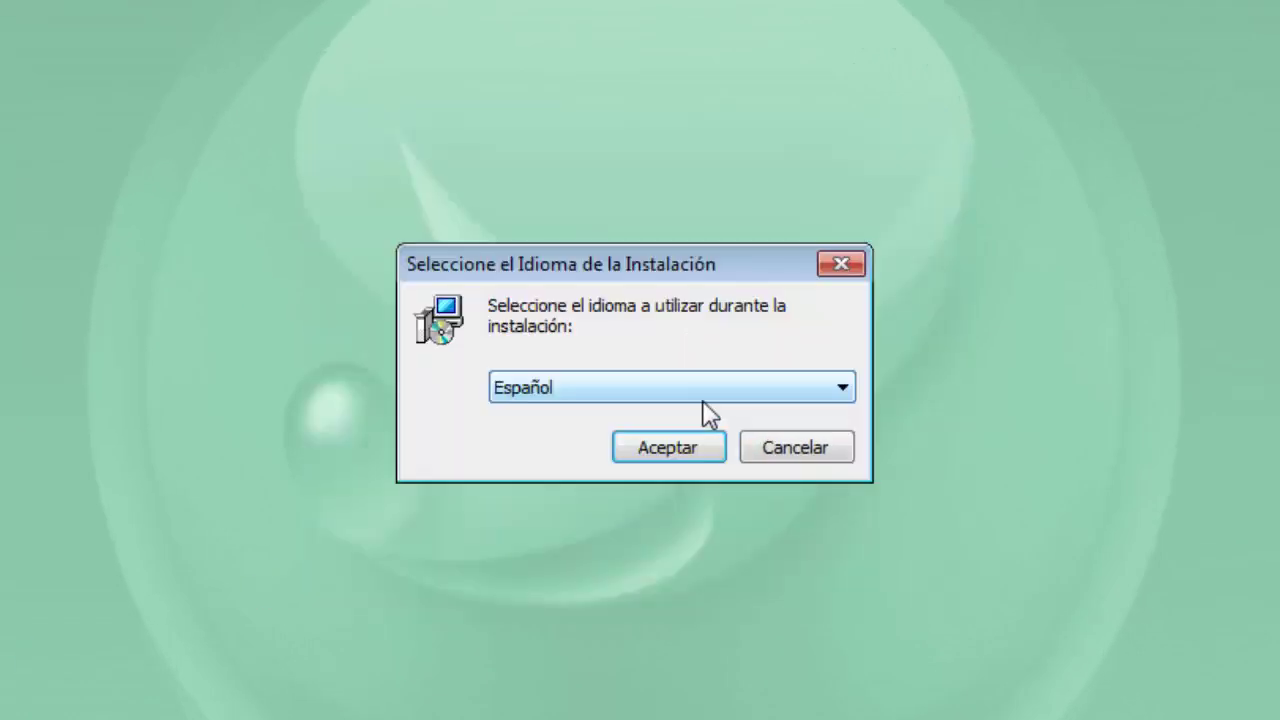
{"action": "left_click", "coordinate": [670, 400]}
{"action": "left_click", "coordinate": [666, 396]}
{"action": "left_click", "coordinate": [662, 452]}
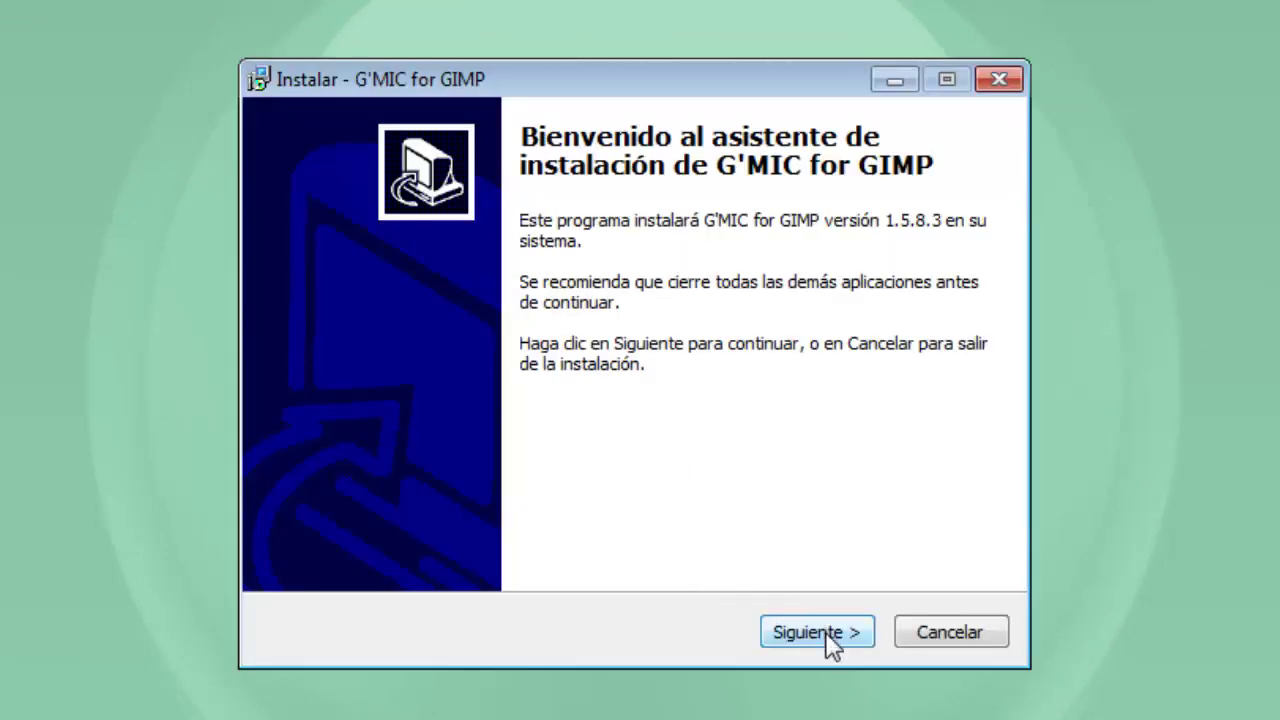
{"action": "left_click", "coordinate": [827, 633]}
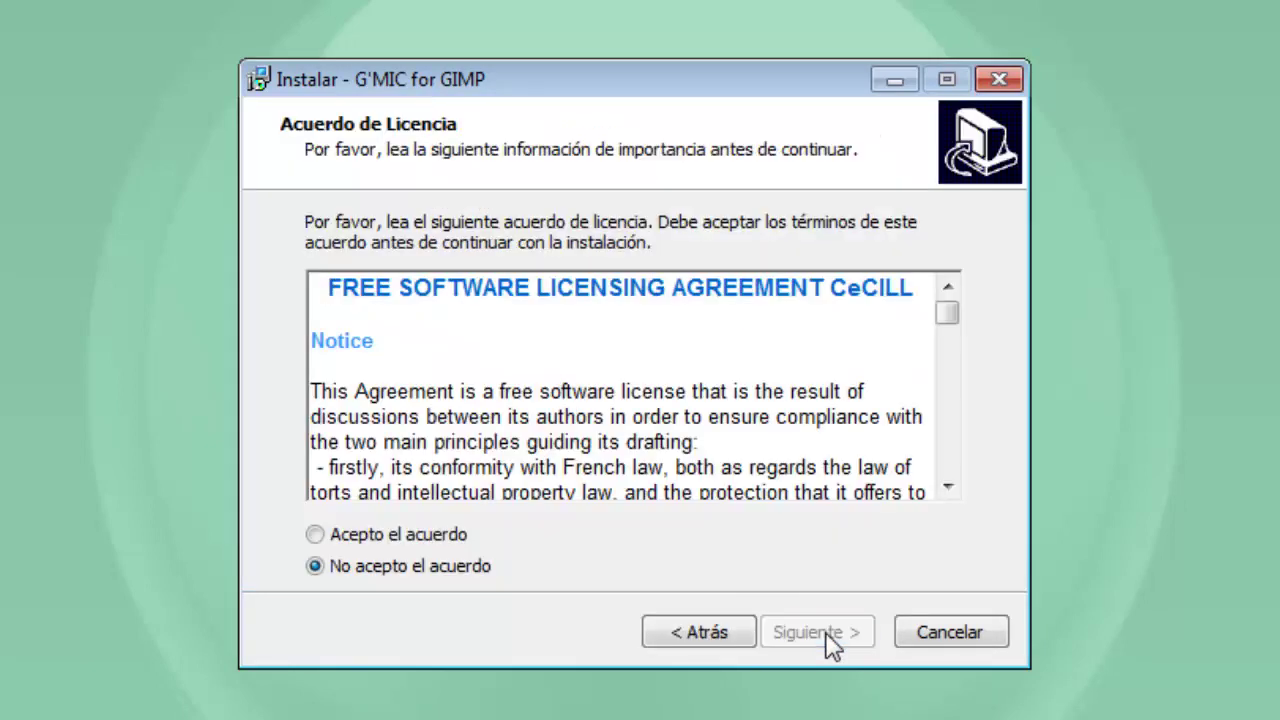
Accept the licence and install into the default C:\Users\Usuario\.gimp-2.8\plug-ins folder.
{"action": "left_click", "coordinate": [358, 533]}
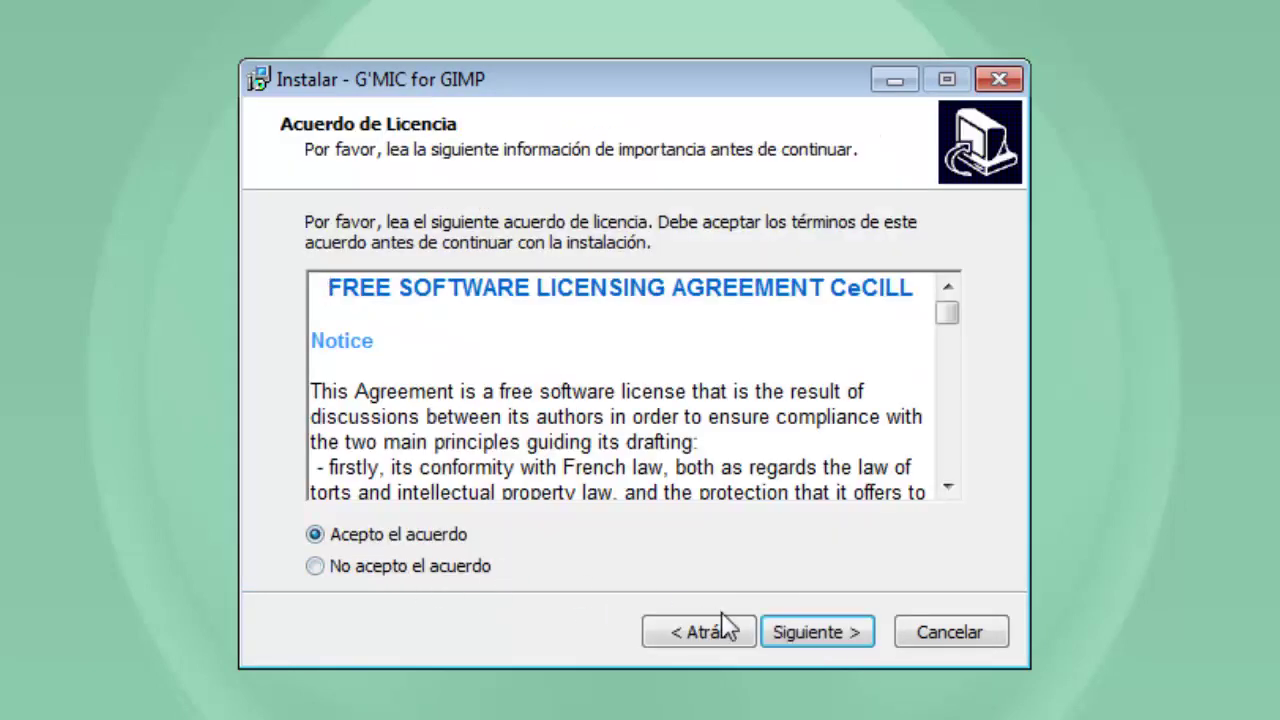
{"action": "left_click", "coordinate": [805, 640]}
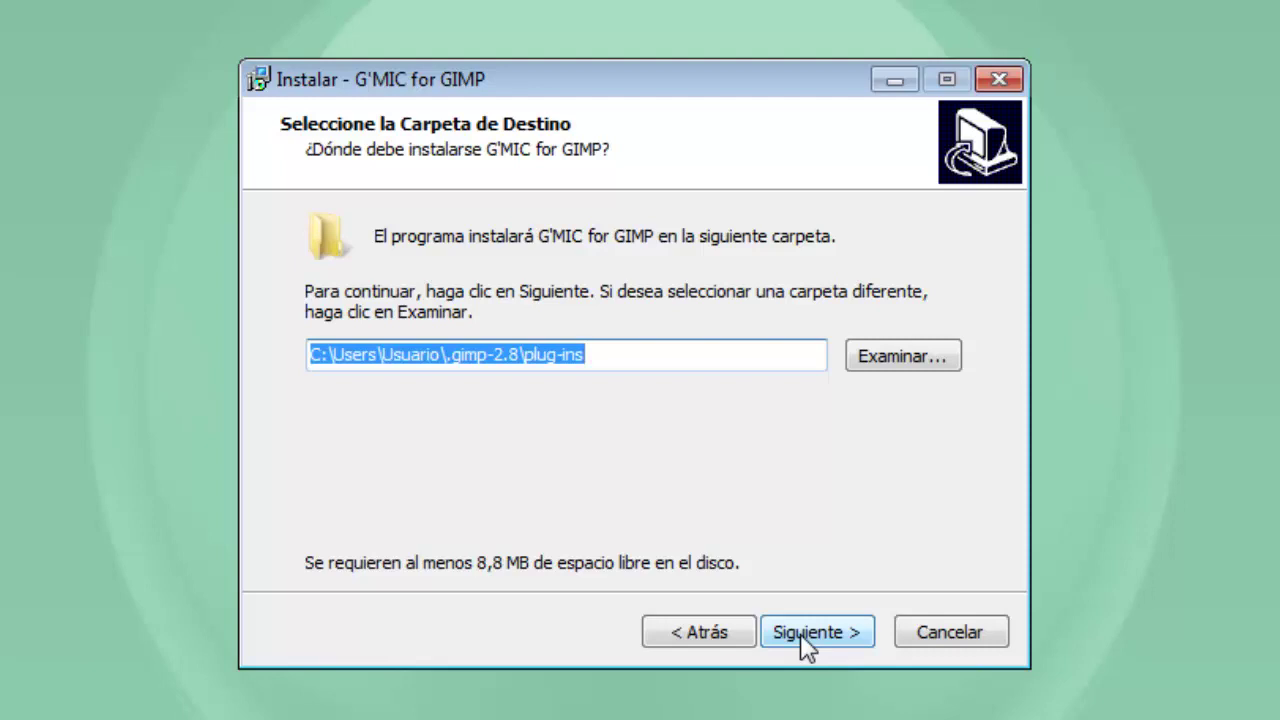
{"action": "left_click", "coordinate": [806, 640]}
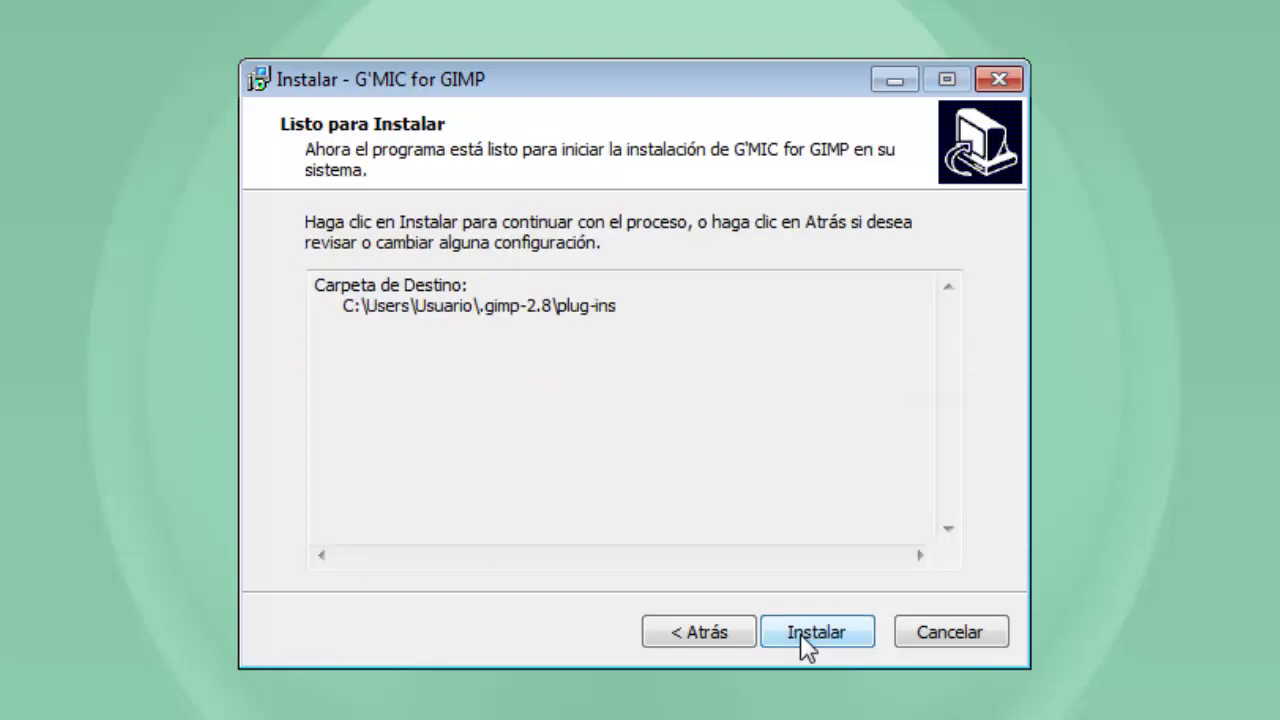
{"action": "left_click", "coordinate": [806, 640]}
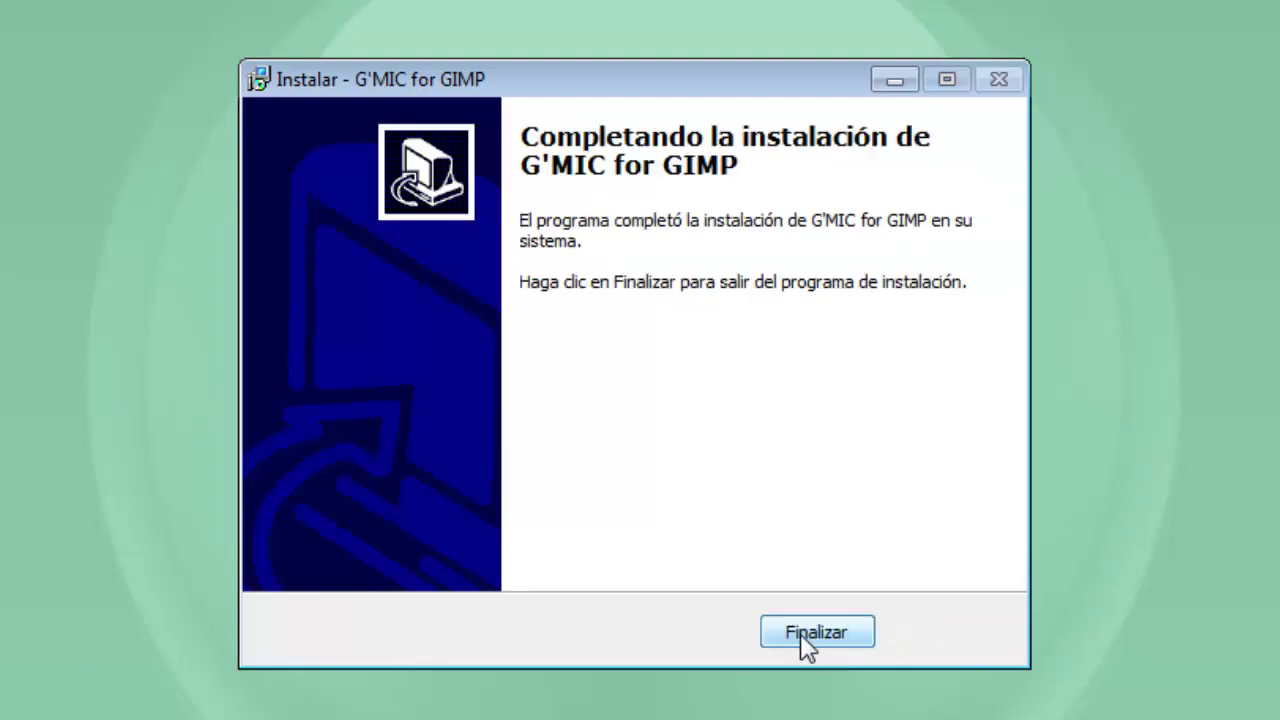
Finish the installer, relaunch GIMP 2 and confirm a G'MIC... entry under Filtros.
{"action": "left_click", "coordinate": [790, 630]}
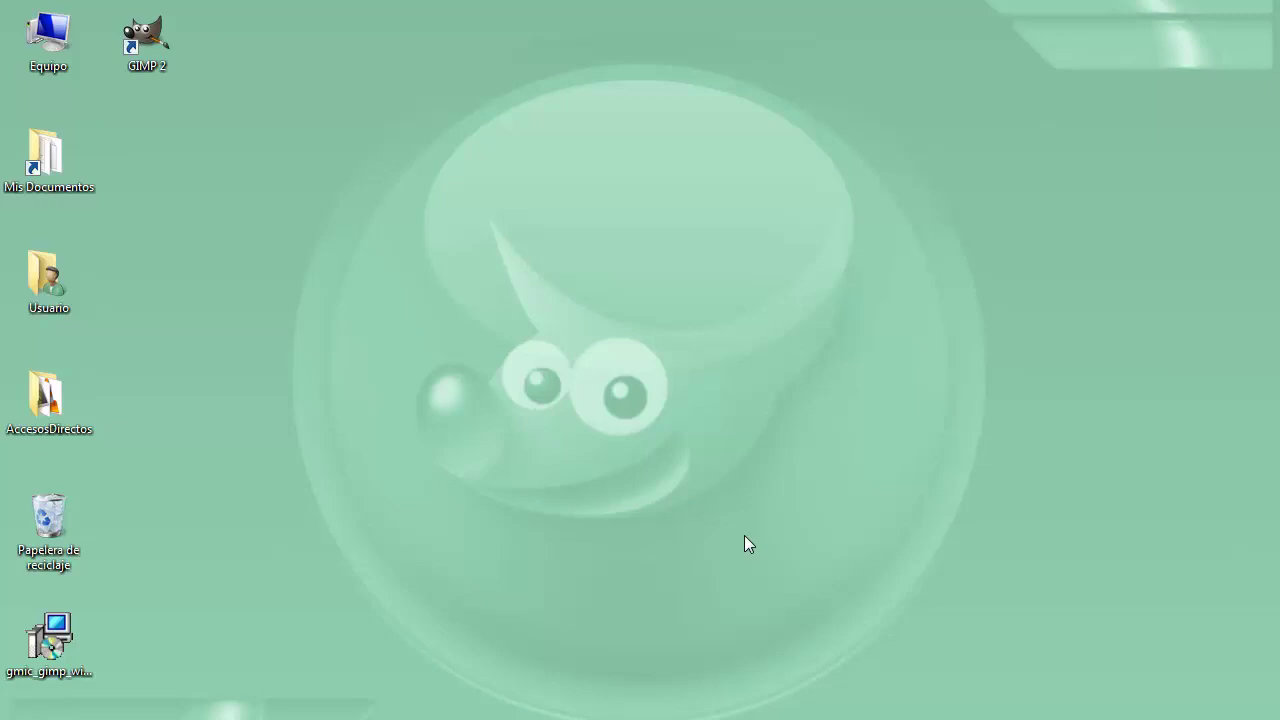
{"action": "left_click", "coordinate": [153, 33]}
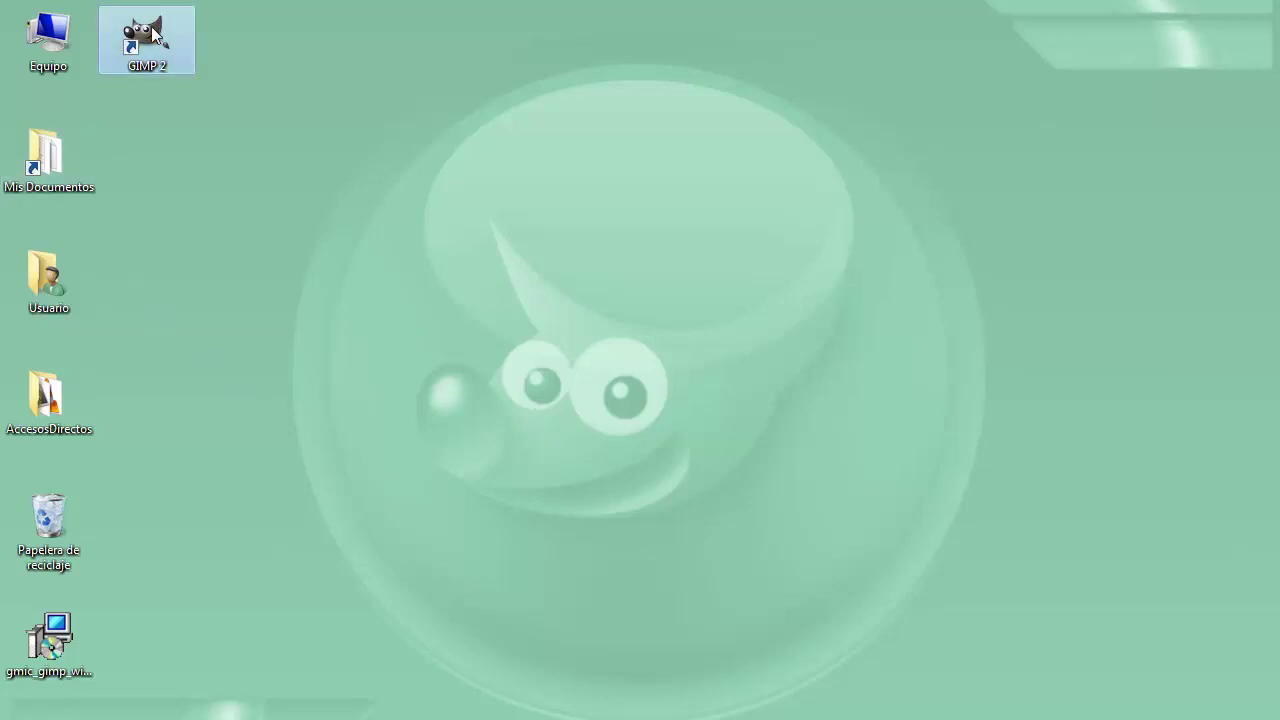
{"action": "double_click", "coordinate": [153, 33]}
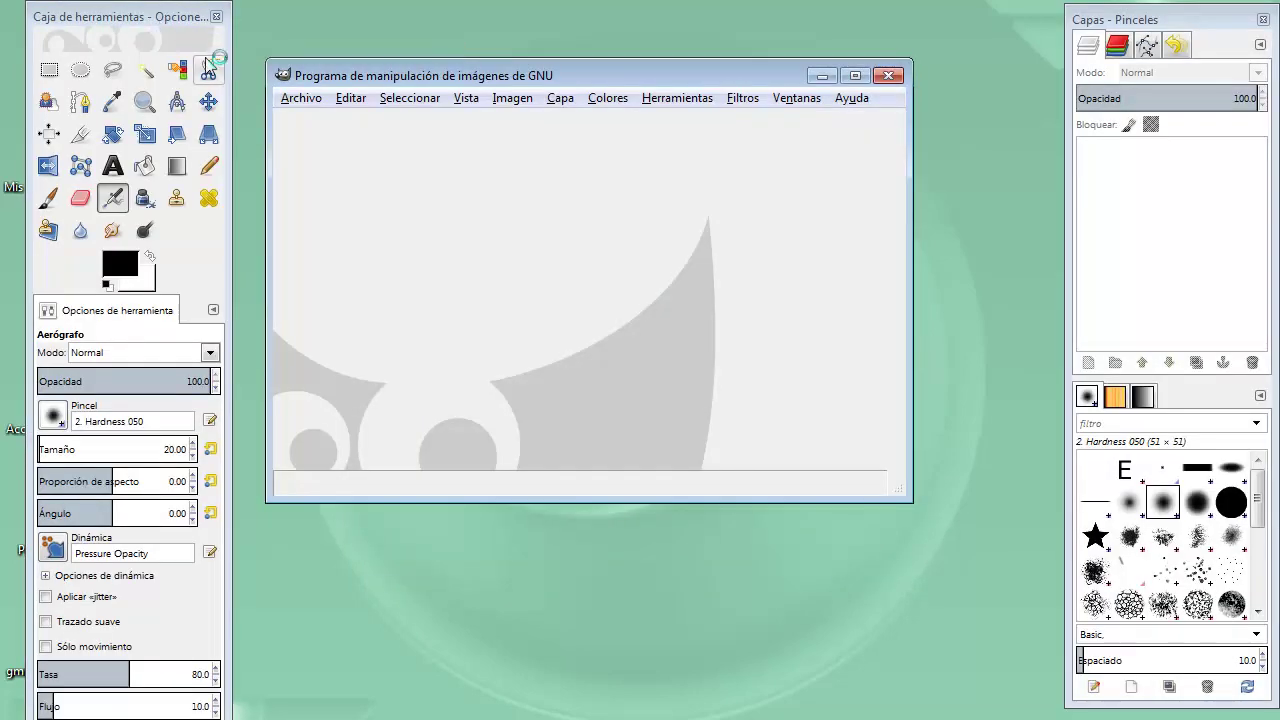
{"action": "left_click", "coordinate": [745, 104]}
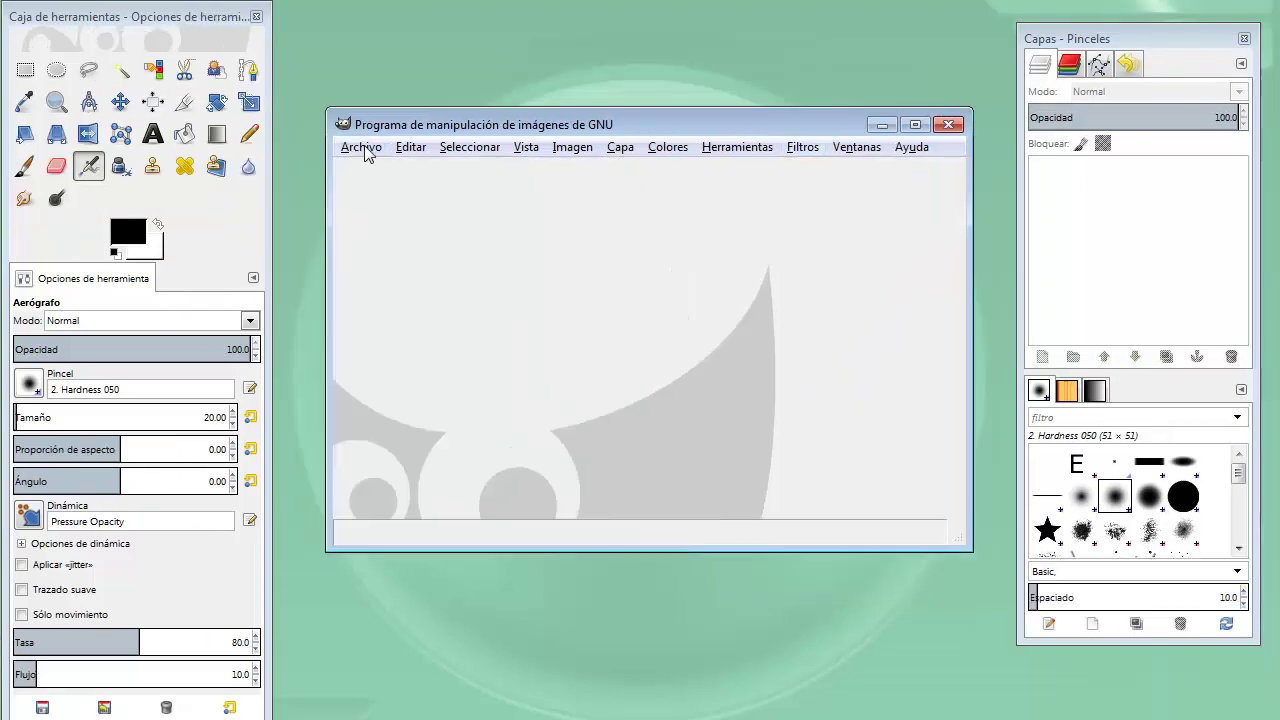
{"action": "left_click", "coordinate": [362, 148]}
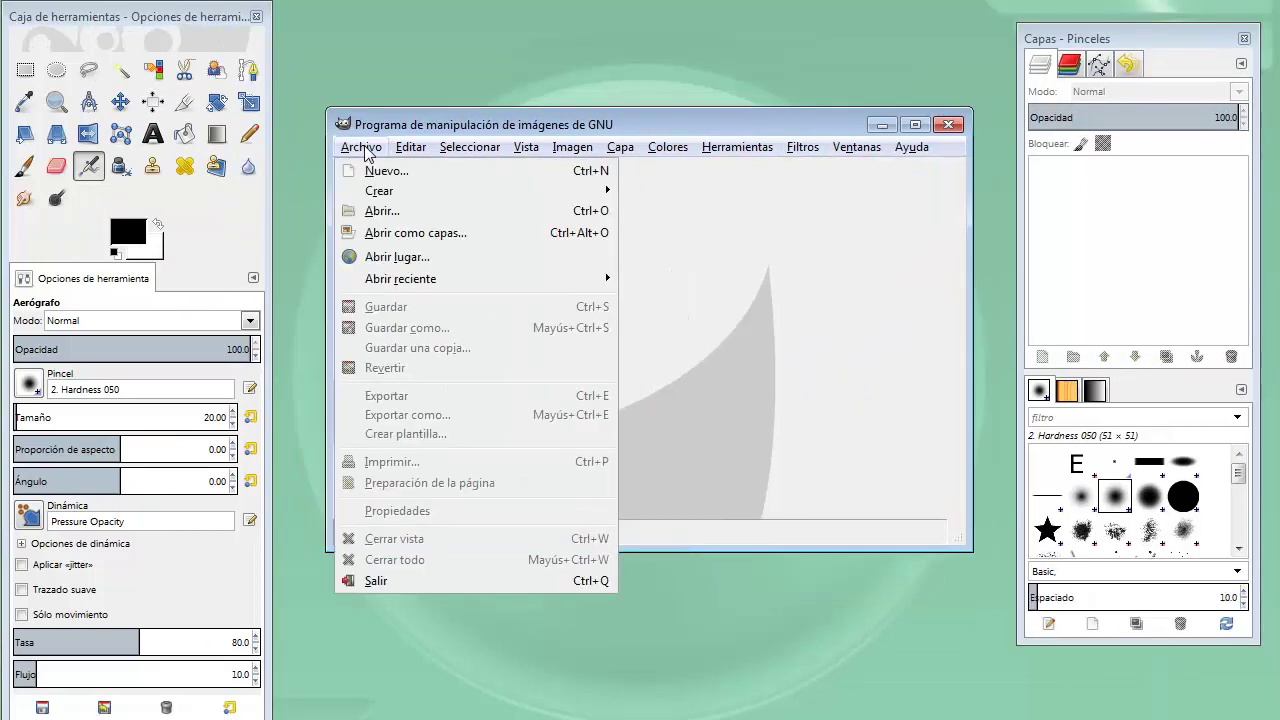
Open bovino.JPG via Archivo > Abrir and move its image window up and left.
{"action": "left_click", "coordinate": [378, 211]}
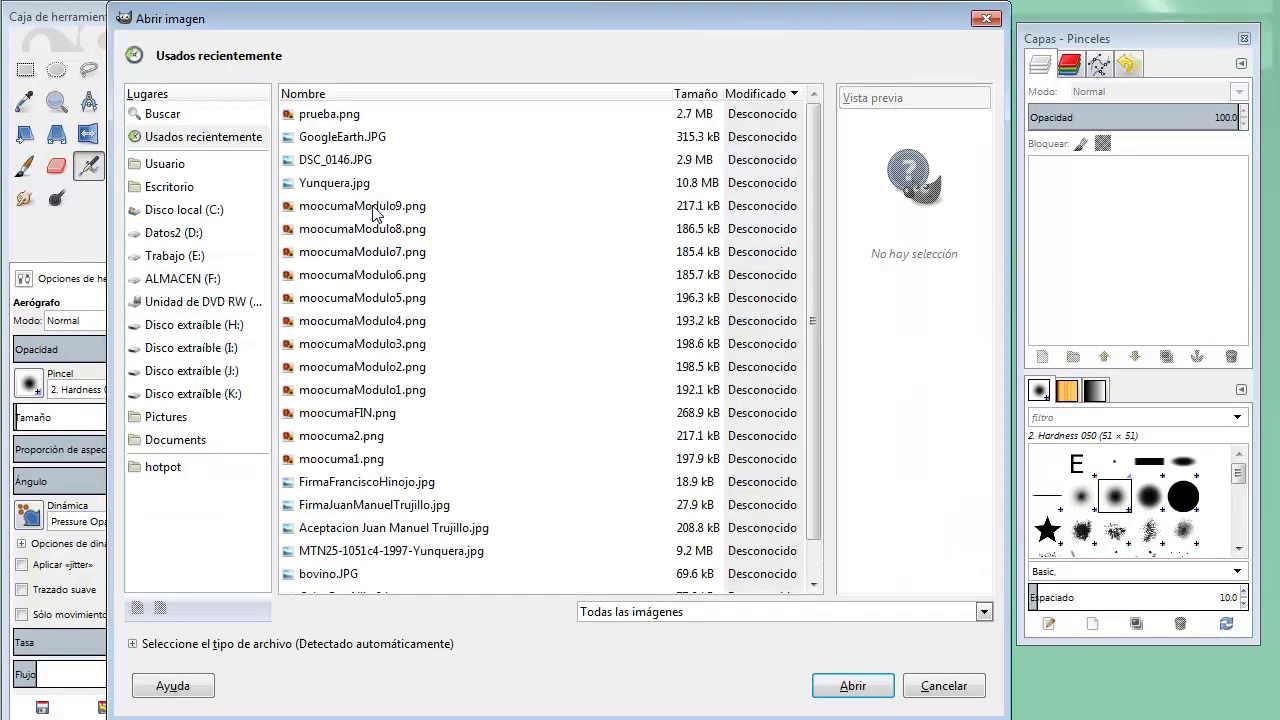
{"action": "left_click", "coordinate": [318, 576]}
{"action": "left_click", "coordinate": [826, 686]}
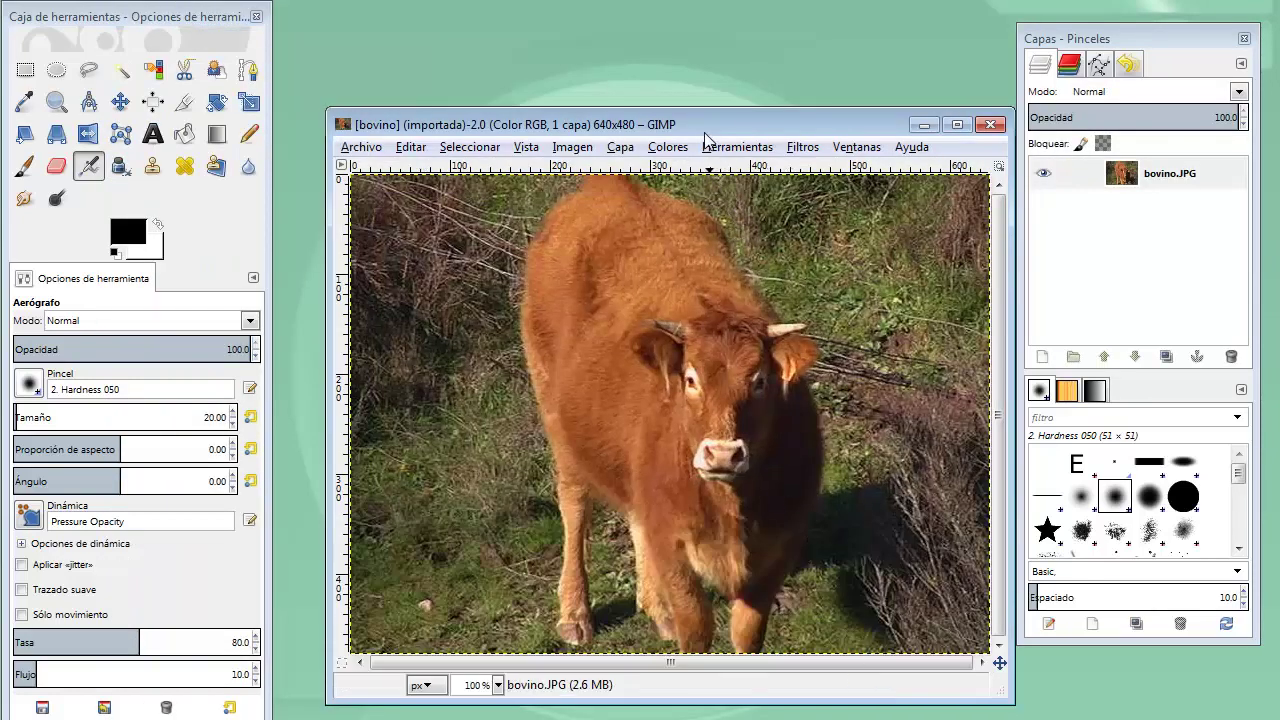
{"action": "left_click_drag", "start_coordinate": [696, 117], "coordinate": [685, 55]}
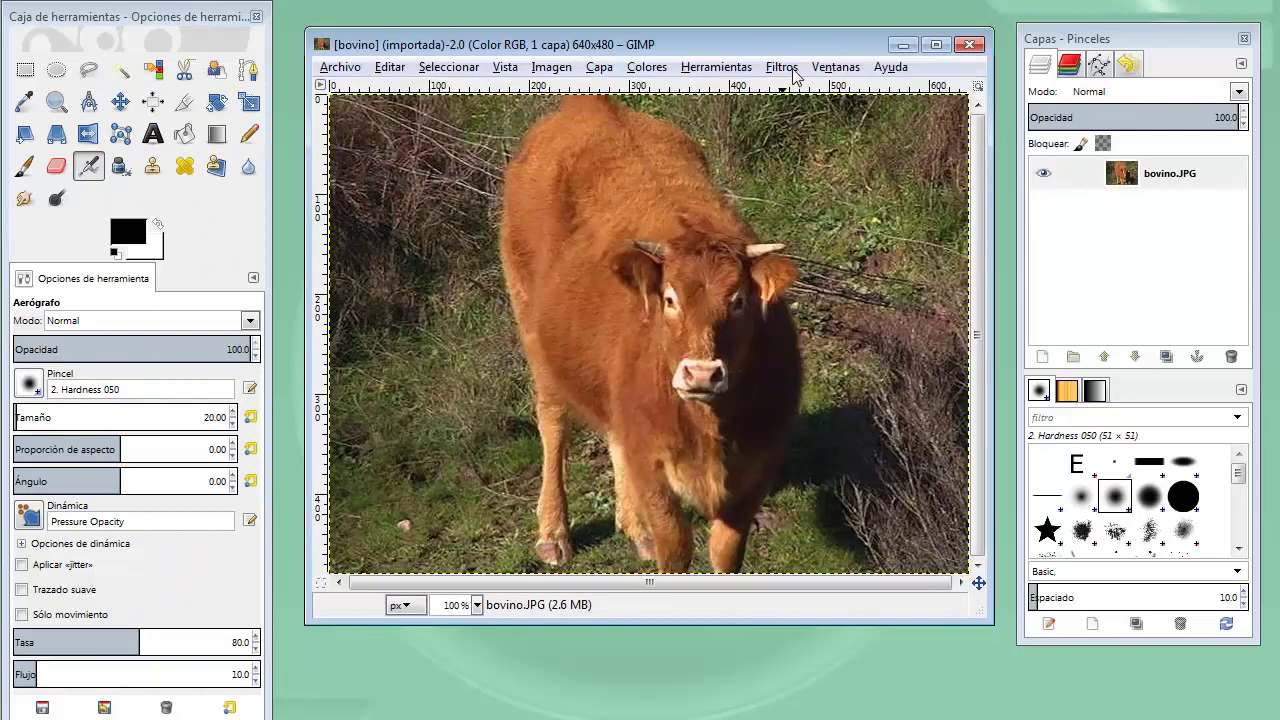
Launch Filtros > G'MIC... on bovino.JPG and nudge the dialog slightly higher.
{"action": "left_click", "coordinate": [784, 69]}
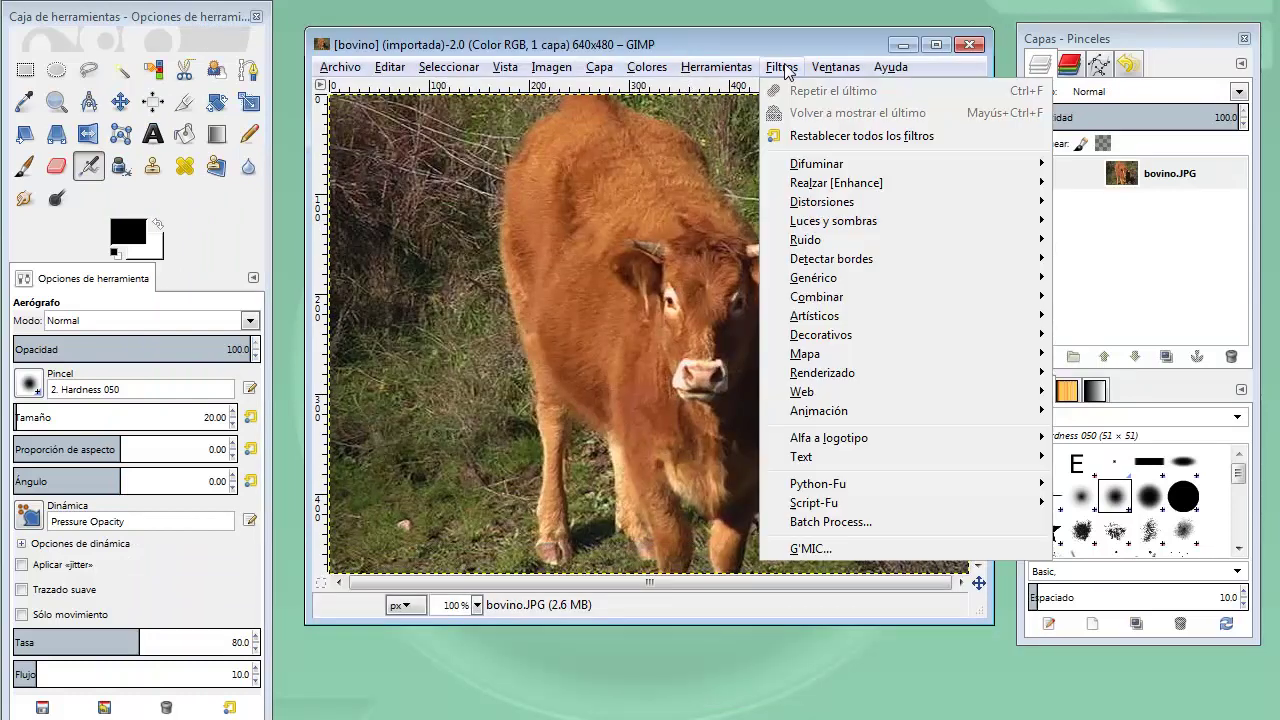
{"action": "left_click", "coordinate": [822, 550]}
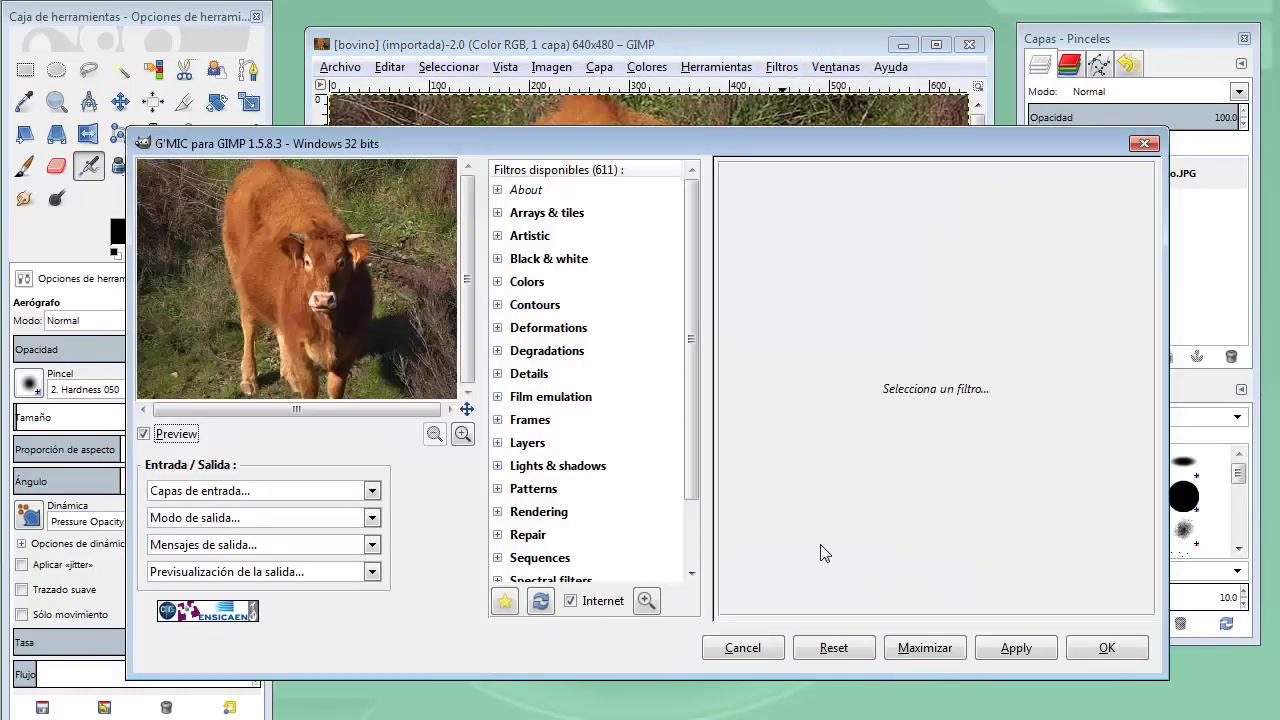
{"action": "left_click_drag", "start_coordinate": [739, 137], "coordinate": [744, 103]}
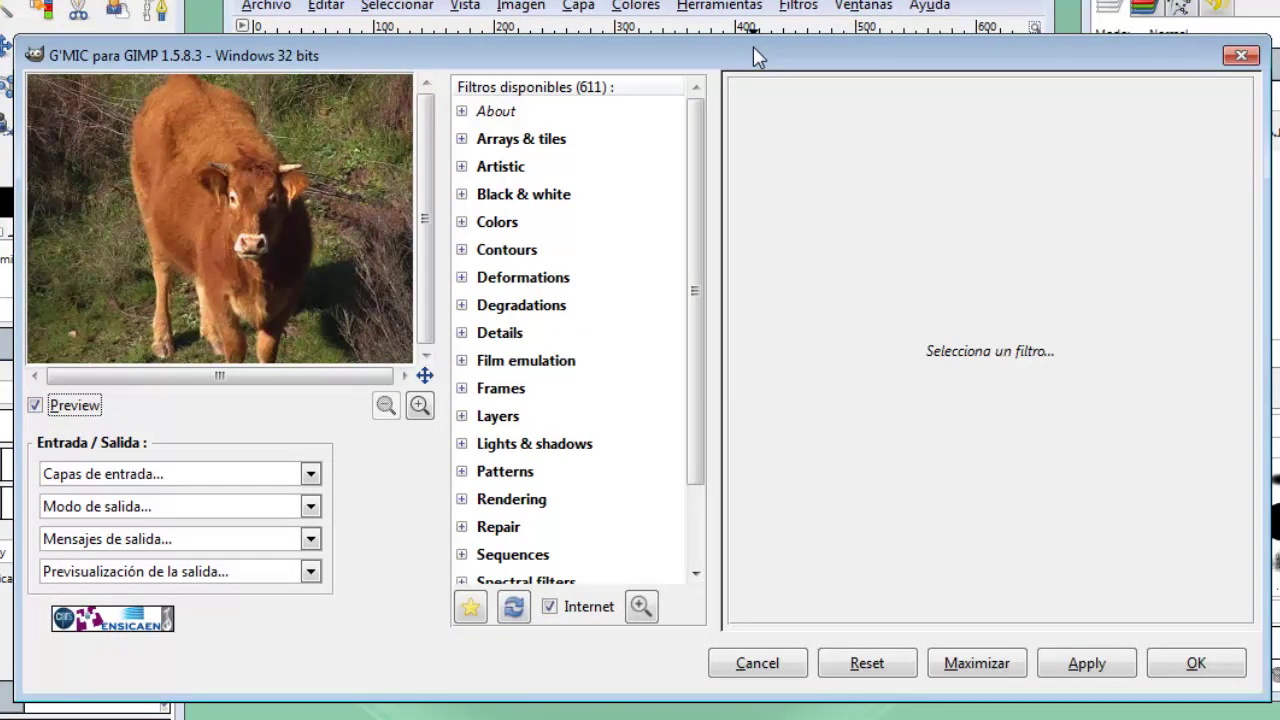
Preview Black & white filters: B&W stencil, Black & white, Bw steampunk-pen, Charcoal, Colorize comics/photographs.
{"action": "left_click", "coordinate": [462, 195]}
{"action": "left_click", "coordinate": [518, 222]}
{"action": "left_click", "coordinate": [533, 250]}
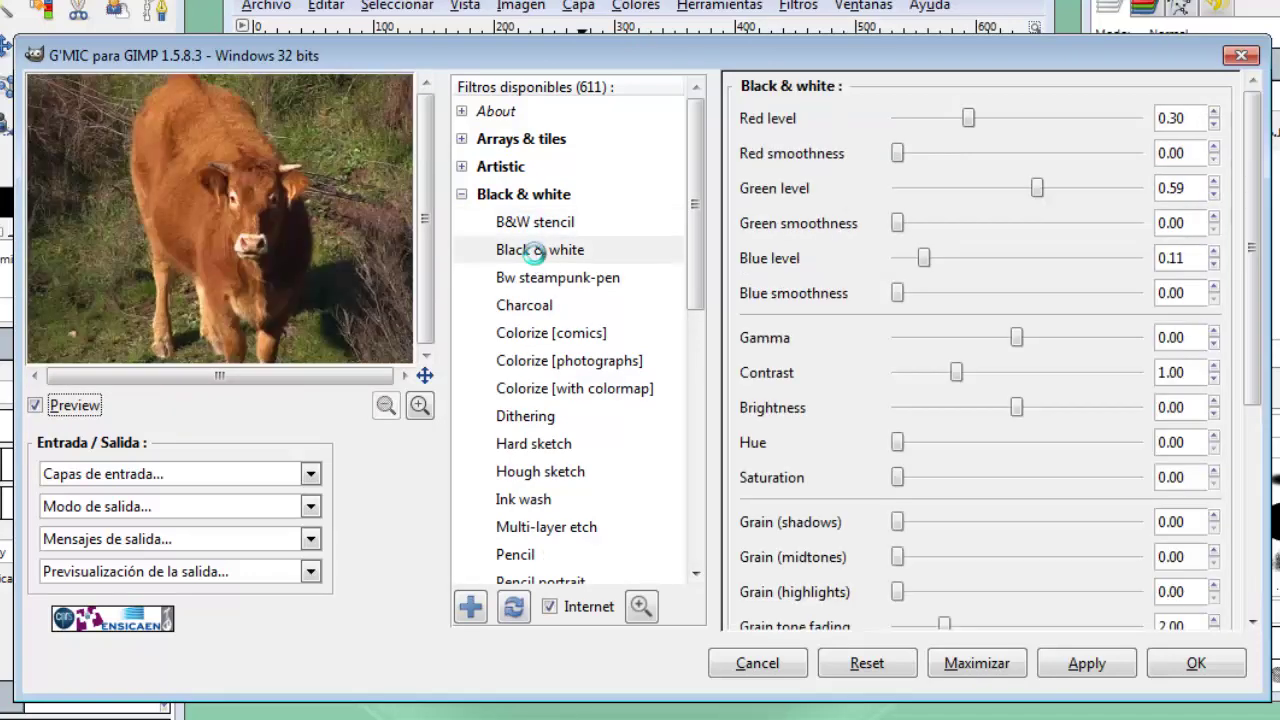
{"action": "left_click", "coordinate": [537, 278]}
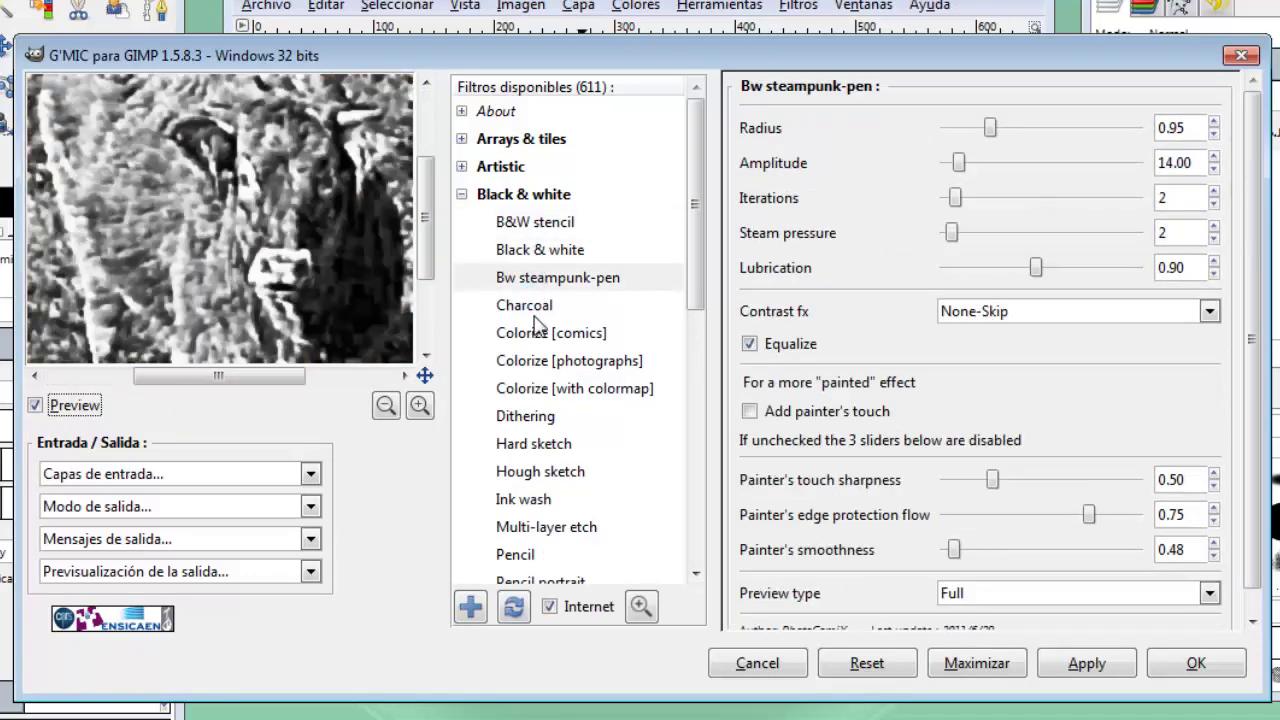
{"action": "left_click", "coordinate": [535, 312]}
{"action": "left_click", "coordinate": [540, 340]}
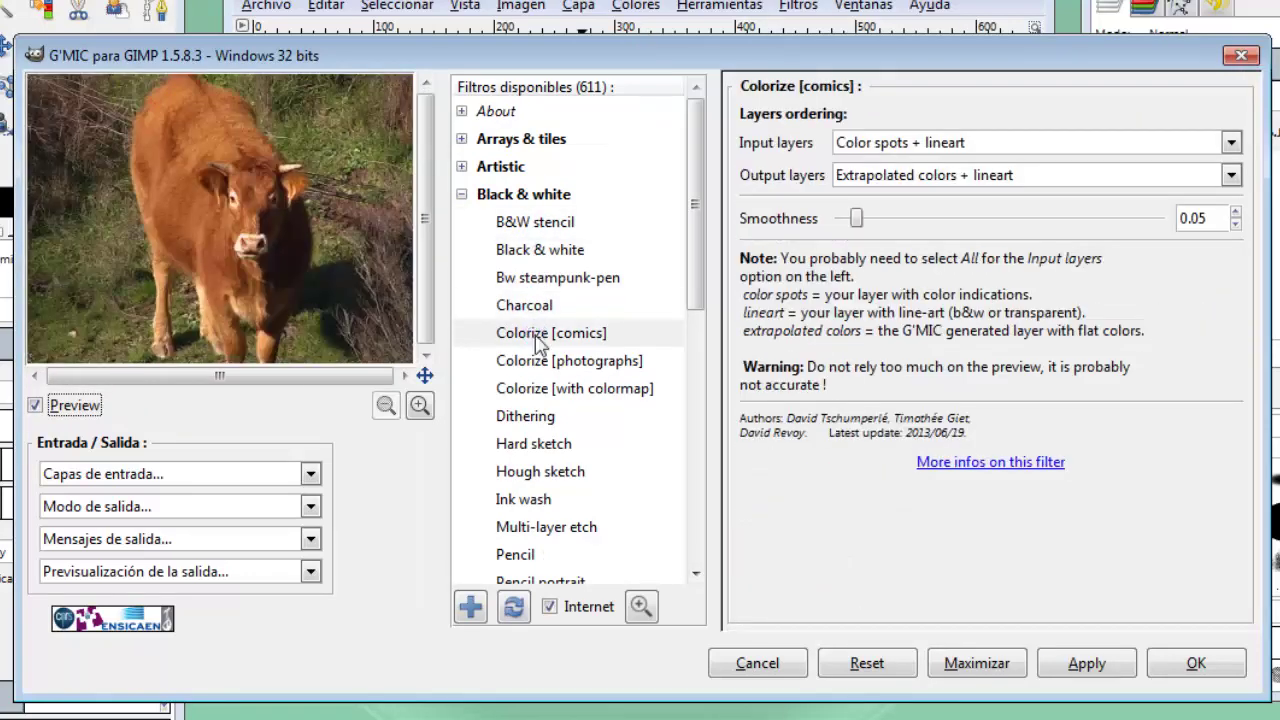
{"action": "left_click", "coordinate": [538, 365]}
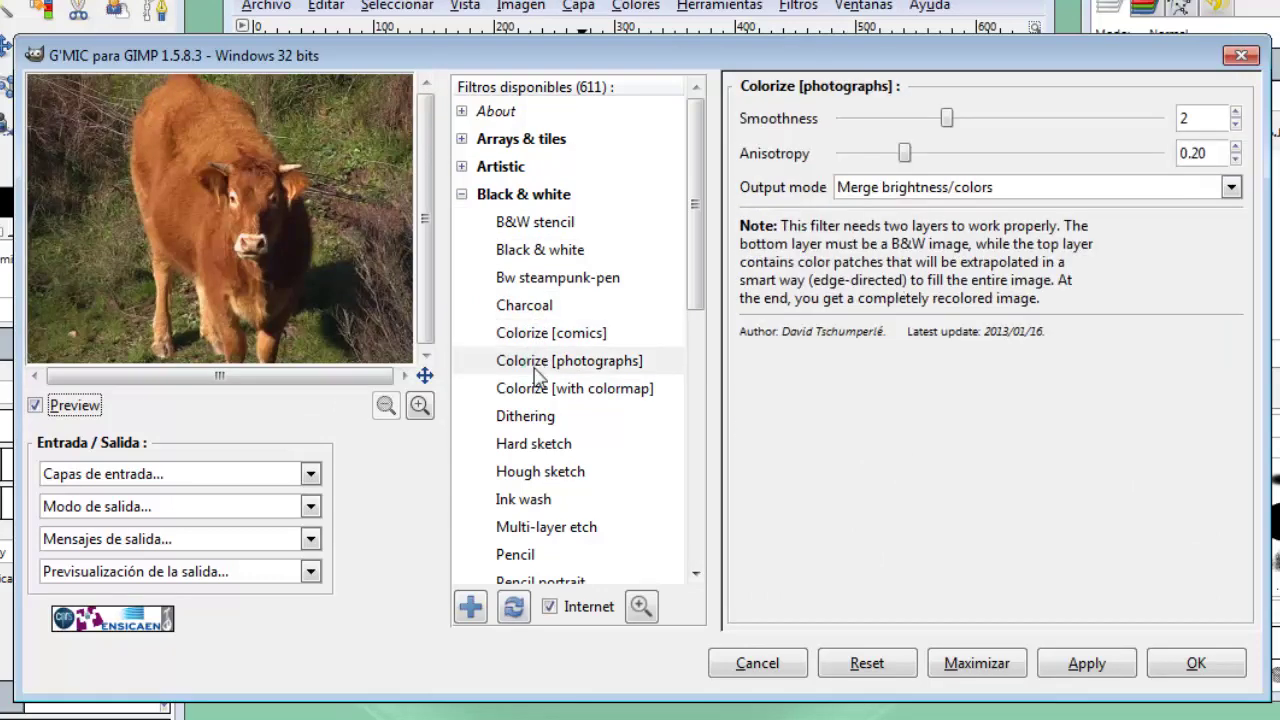
Apply Colorize [with colormap] with Gamma 0.77, Contrast 1.45 and Brightness -88.05.
{"action": "left_click", "coordinate": [538, 393]}
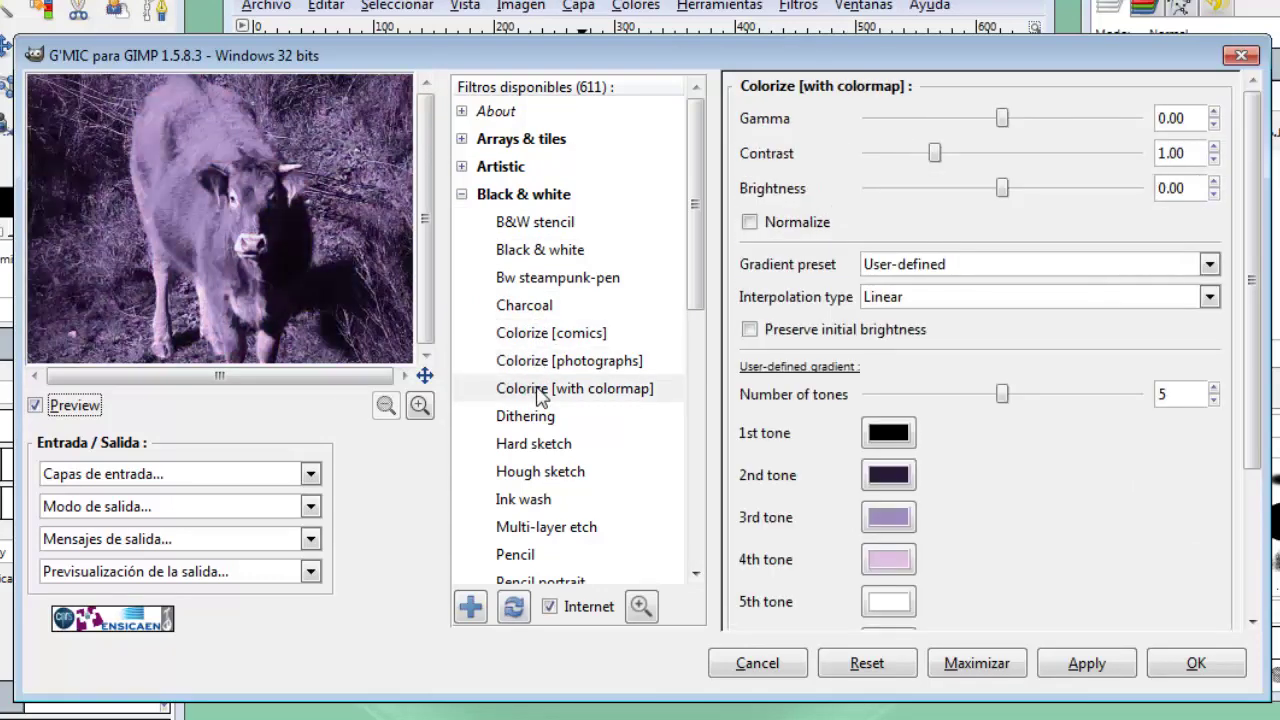
{"action": "left_click_drag", "start_coordinate": [1002, 118], "coordinate": [1089, 118]}
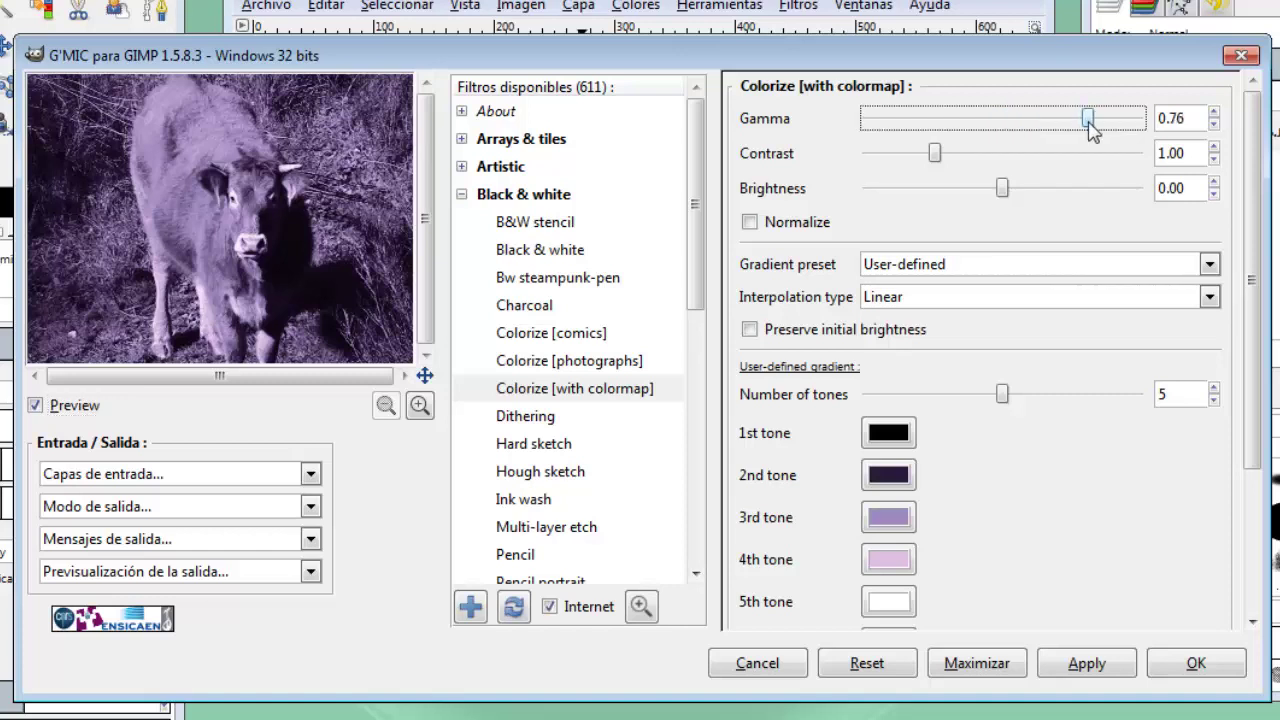
{"action": "mouse_move", "coordinate": [934, 153]}
{"action": "left_mouse_down"}
{"action": "mouse_move", "coordinate": [987, 153]}
{"action": "mouse_move", "coordinate": [1052, 188]}
{"action": "mouse_move", "coordinate": [956, 188]}
{"action": "mouse_move", "coordinate": [965, 153]}
{"action": "left_mouse_up"}
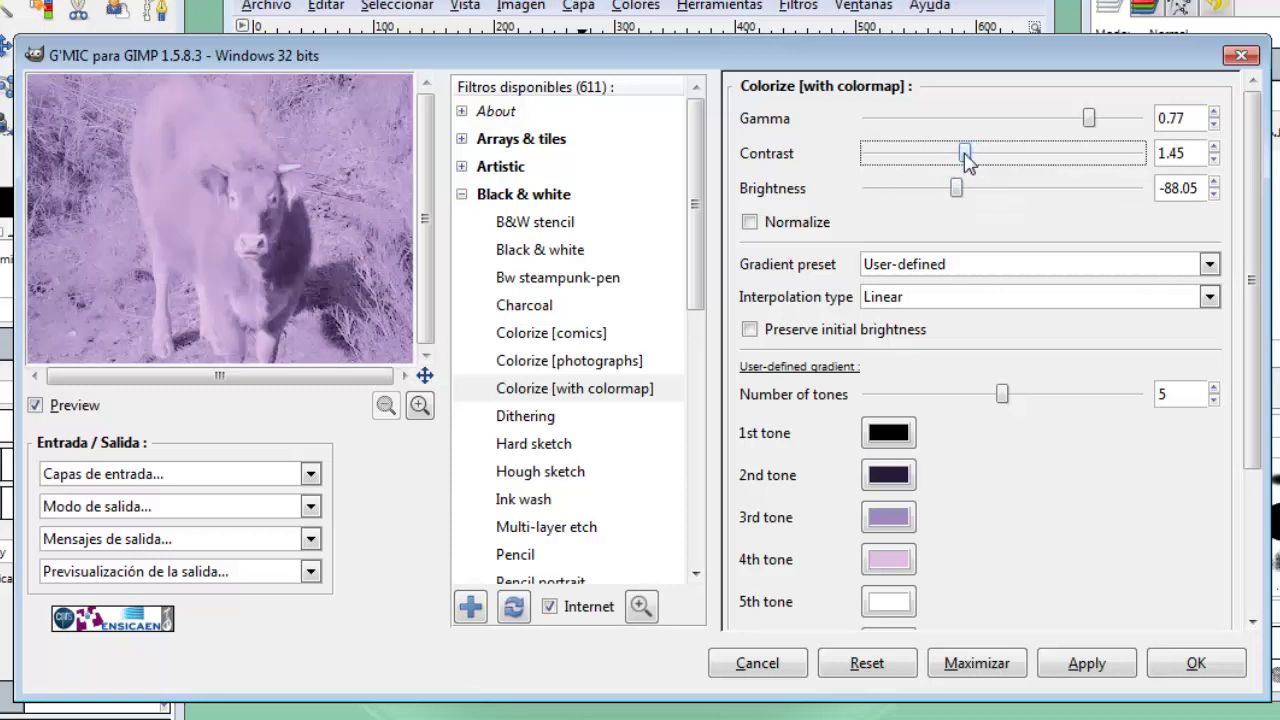
Switch to Artistic and preview Aurora, Blockism, Black crayon graffiti, Bokeh and Cartoon.
{"action": "left_click", "coordinate": [462, 195]}
{"action": "left_click", "coordinate": [462, 167]}
{"action": "left_click", "coordinate": [512, 200]}
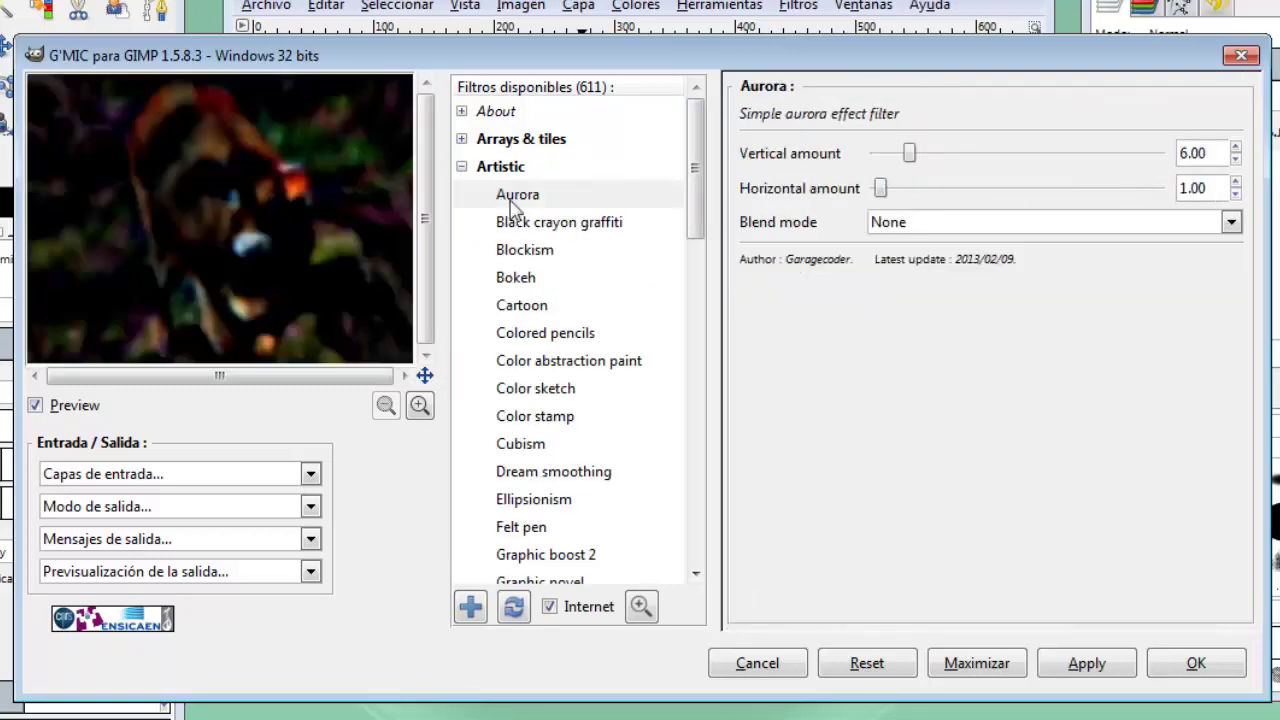
{"action": "left_click", "coordinate": [522, 248]}
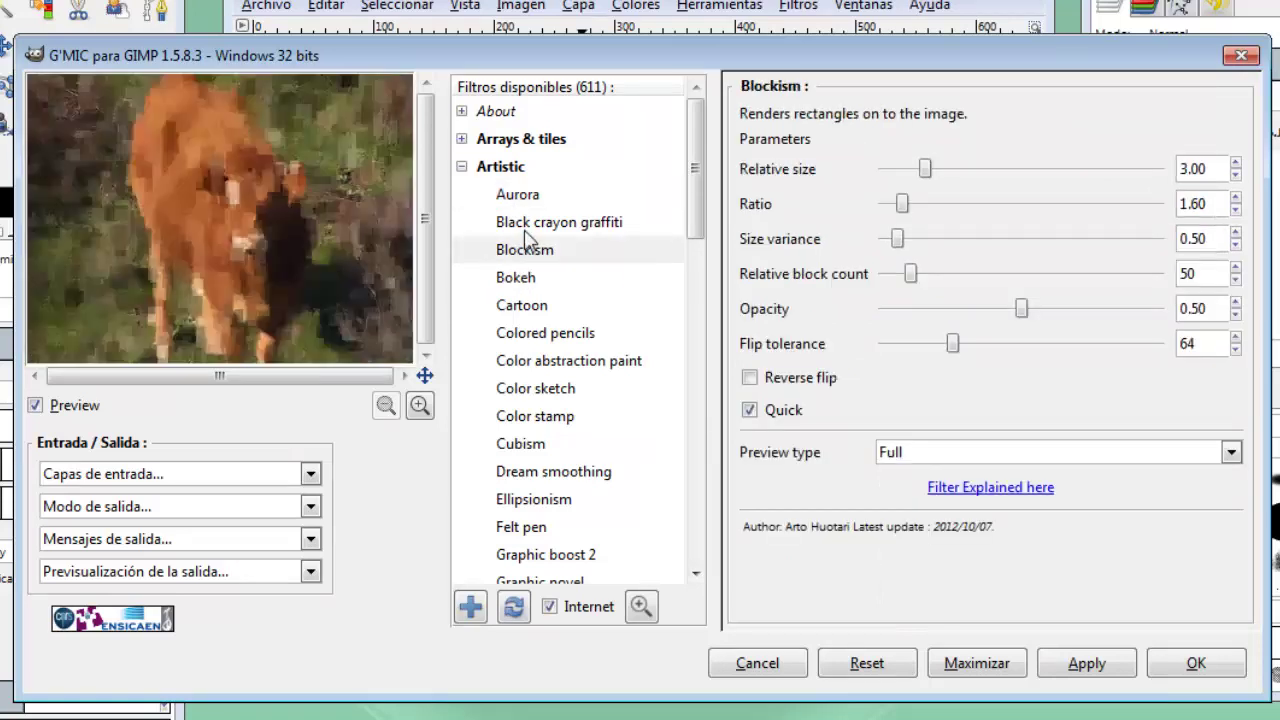
{"action": "left_click", "coordinate": [528, 224]}
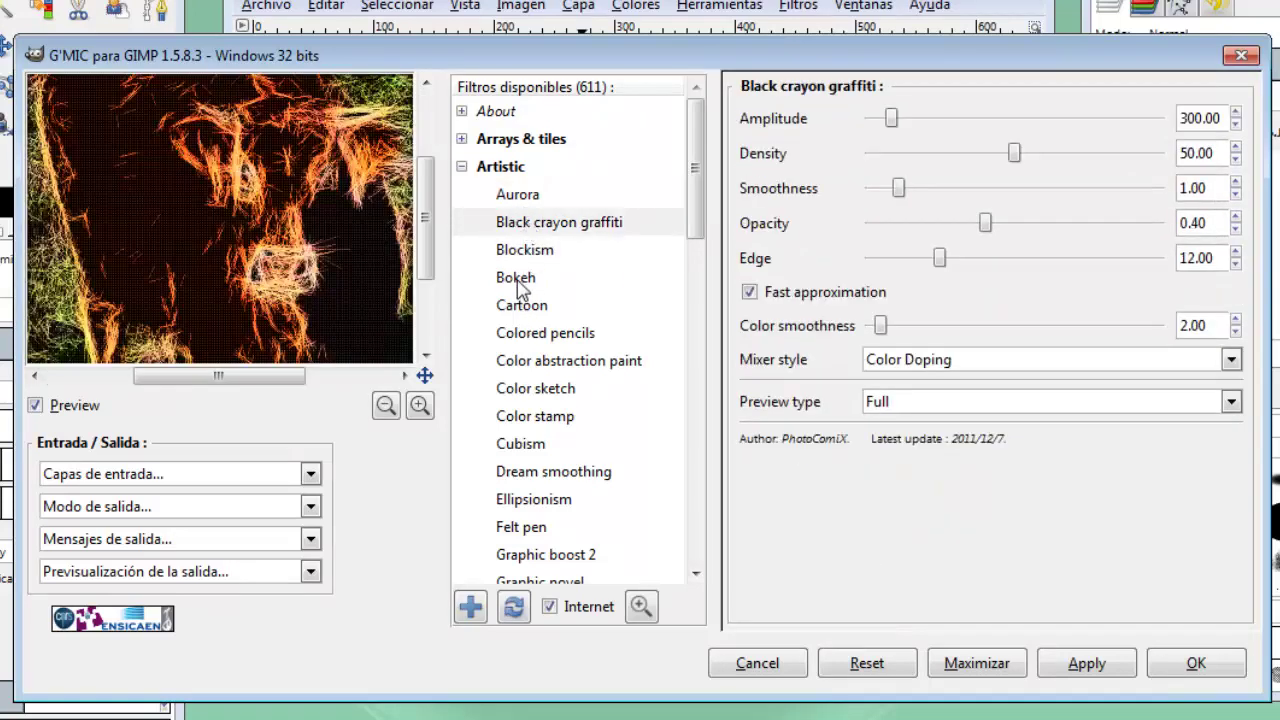
{"action": "left_click", "coordinate": [520, 287]}
{"action": "left_click", "coordinate": [520, 312]}
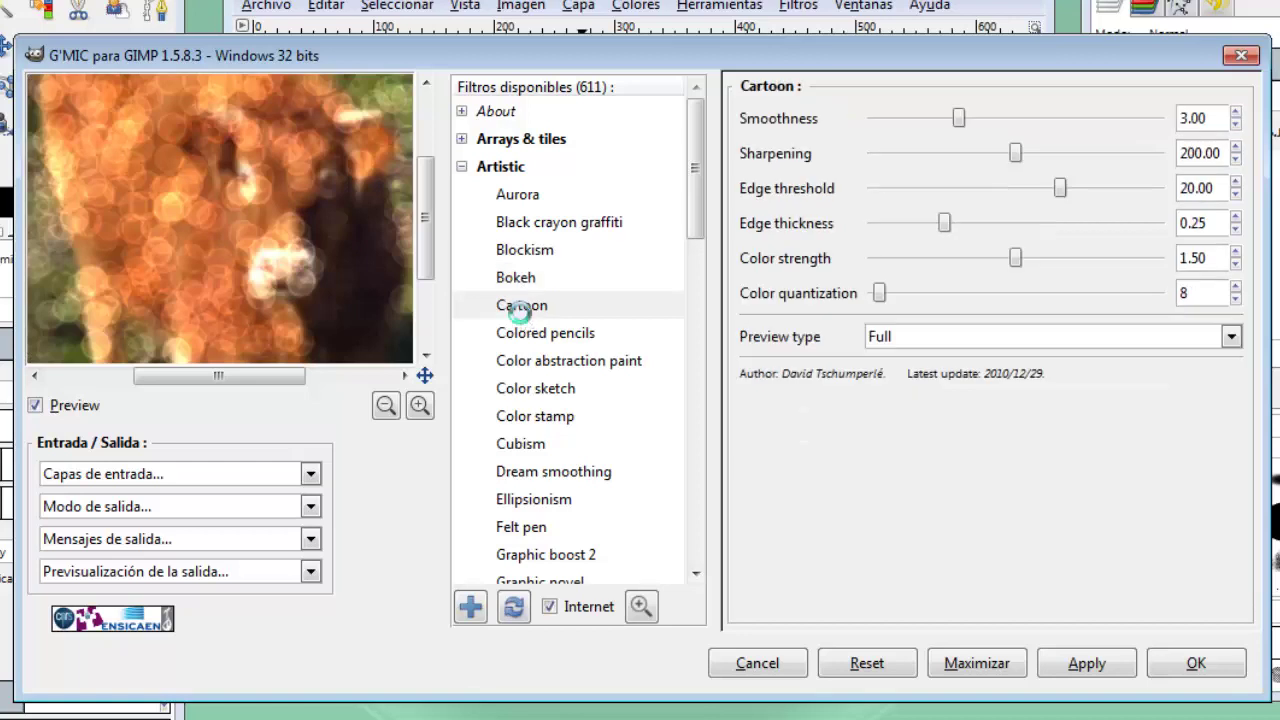
Preview Colored pencils, Color abstraction paint, Color sketch, Color stamp, ending on Cubism.
{"action": "left_click", "coordinate": [531, 338]}
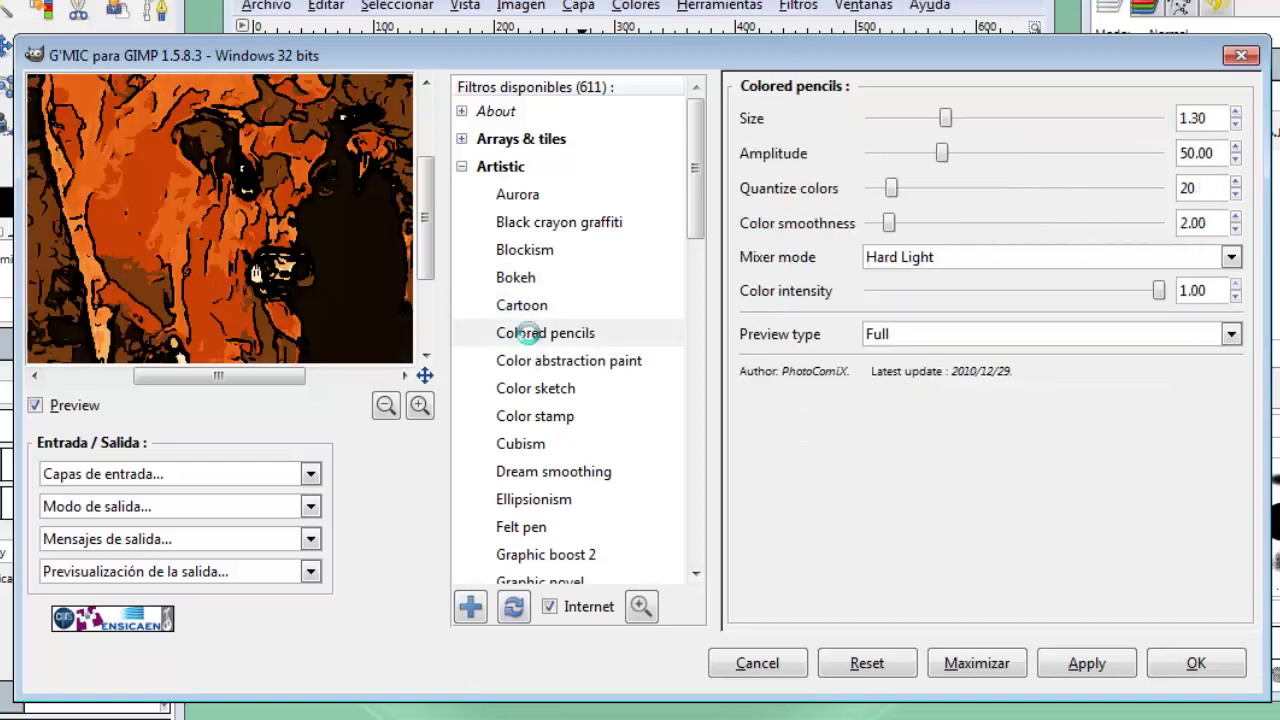
{"action": "left_click", "coordinate": [540, 363]}
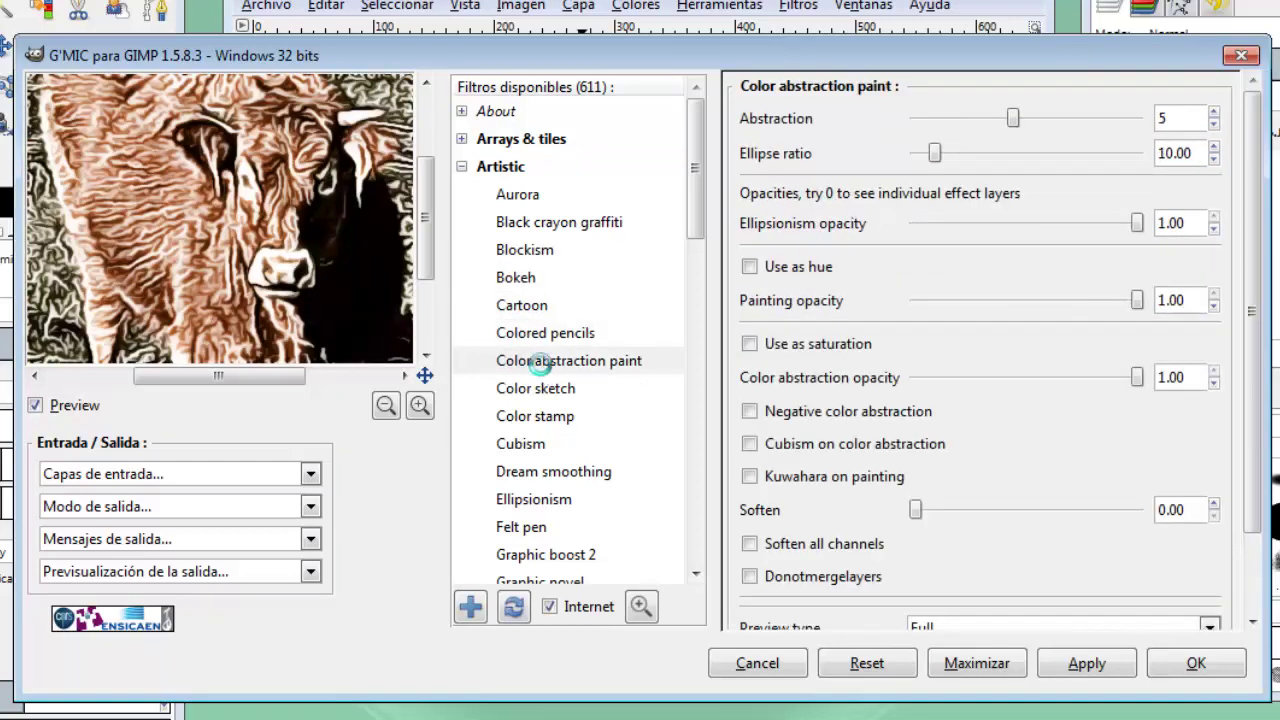
{"action": "left_click", "coordinate": [545, 401]}
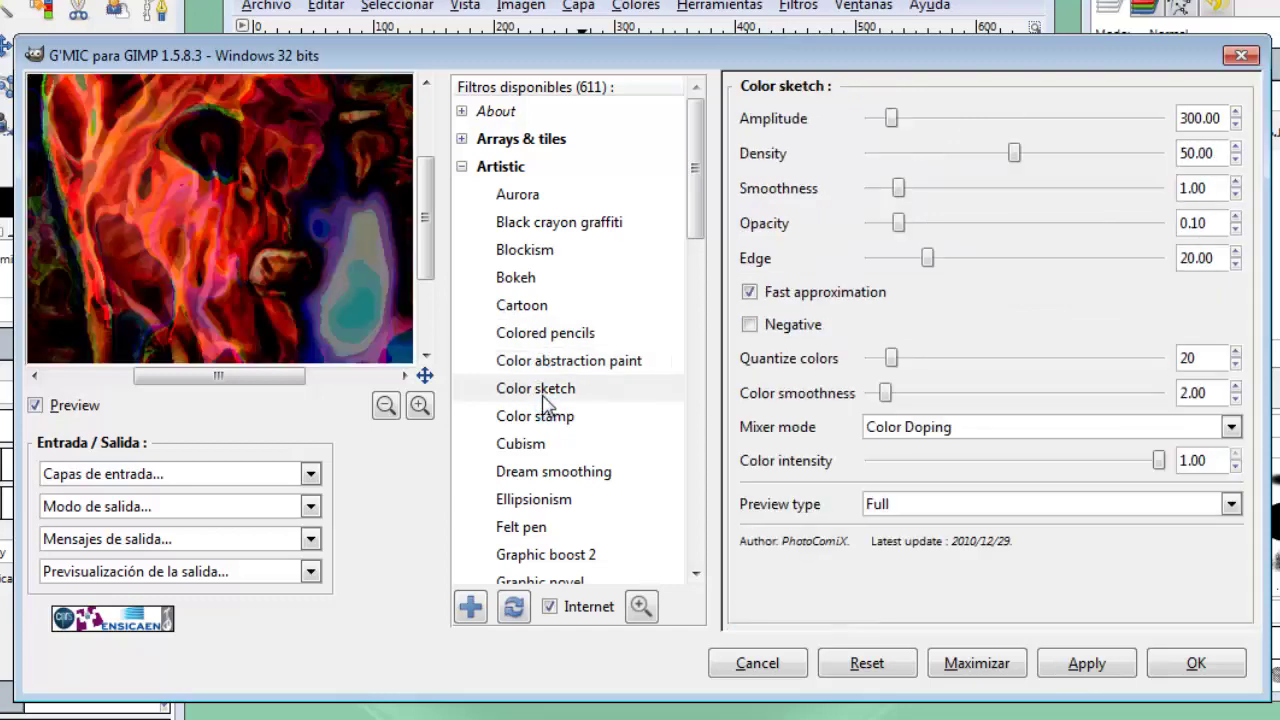
{"action": "left_click", "coordinate": [545, 420]}
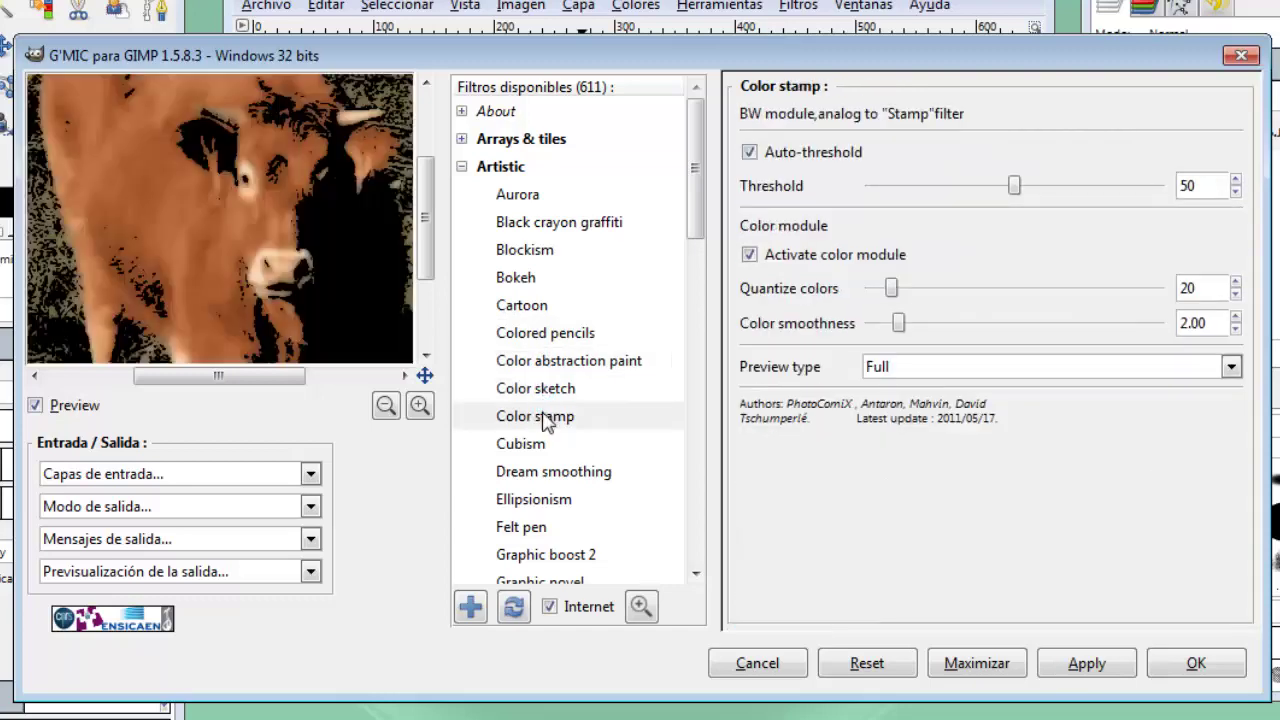
{"action": "left_click", "coordinate": [548, 445]}
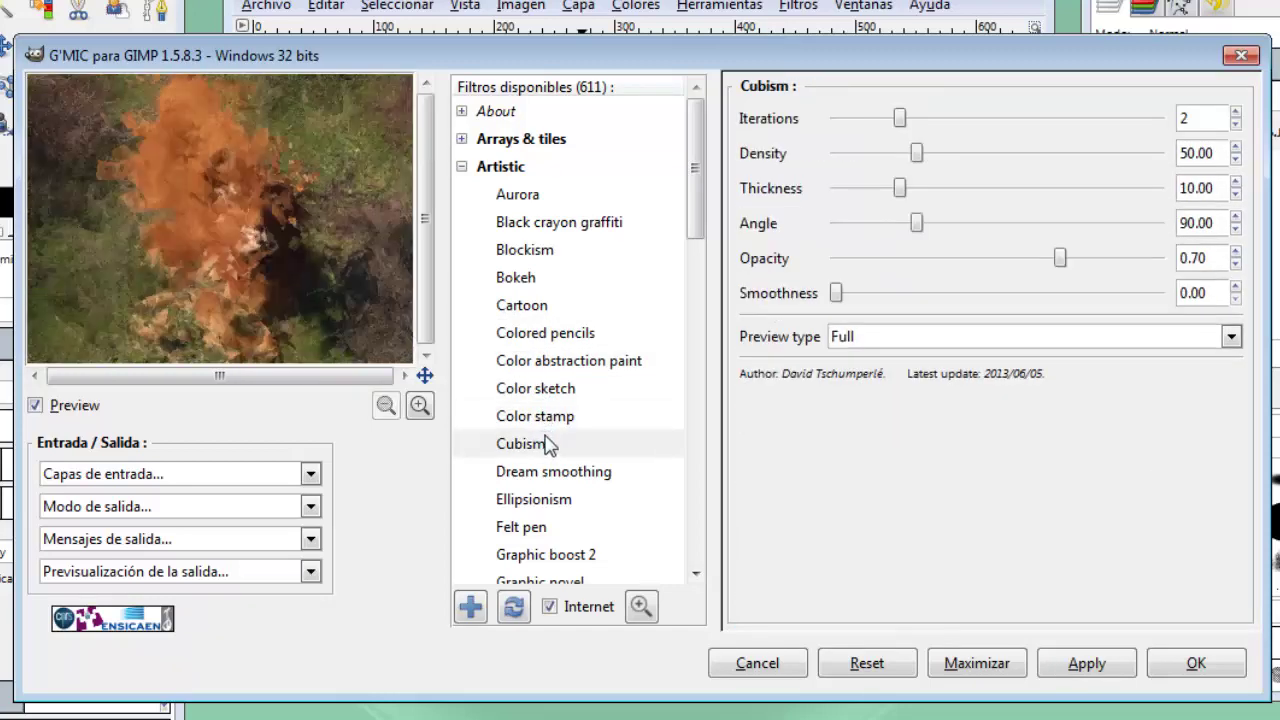
{"action": "left_click", "coordinate": [462, 166]}
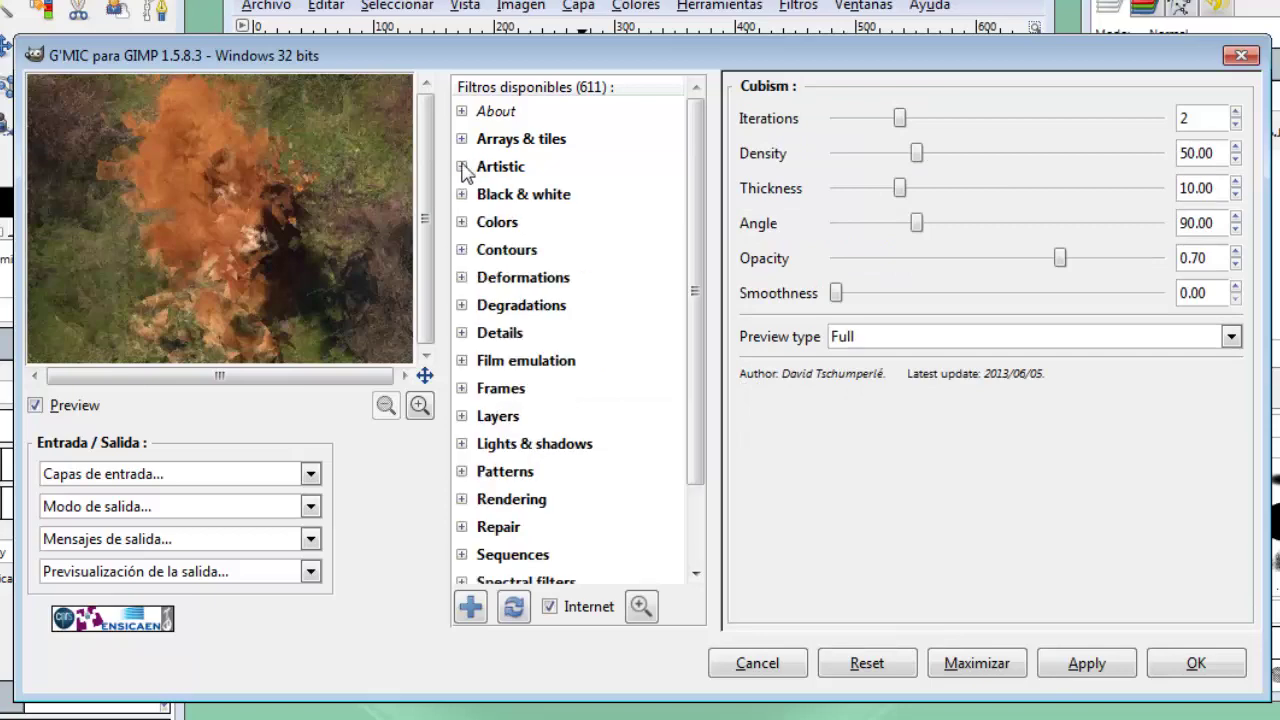
Preview the Colors filters Abstraction, Boost-fade, Channel processing and CMYK tone on the calf.
{"action": "left_click", "coordinate": [462, 222]}
{"action": "left_click", "coordinate": [521, 251]}
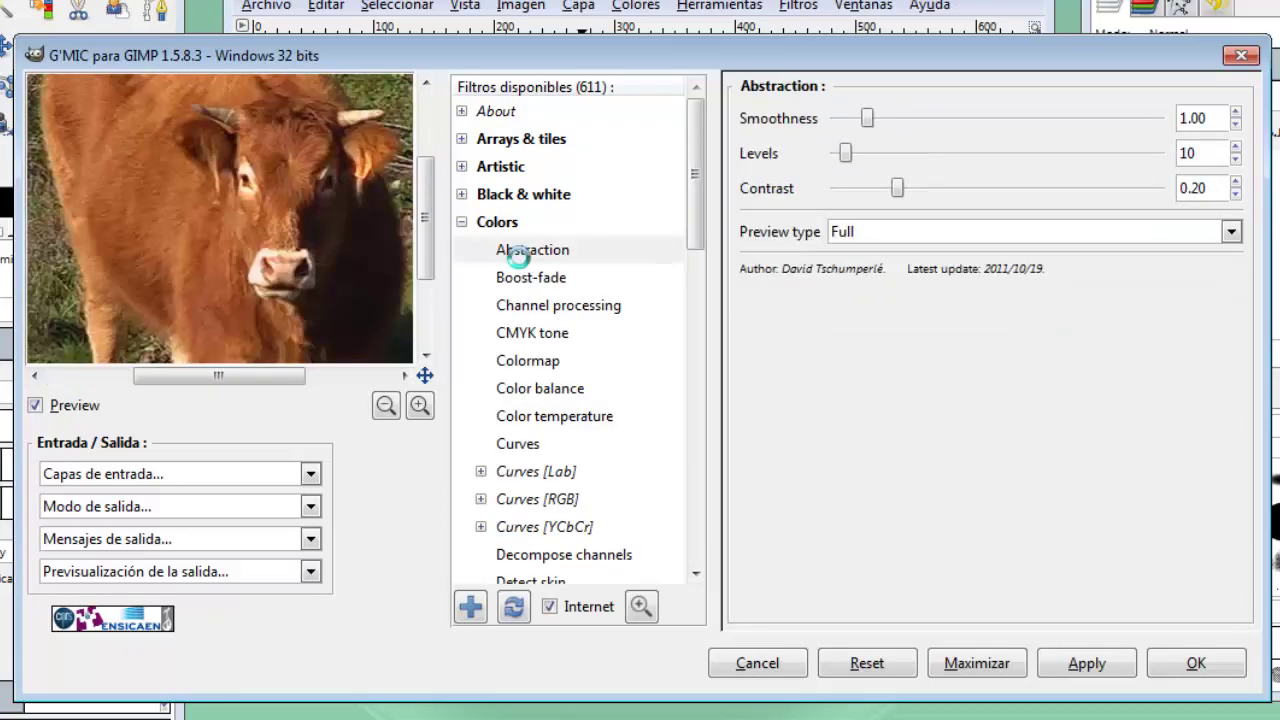
{"action": "left_click", "coordinate": [527, 280]}
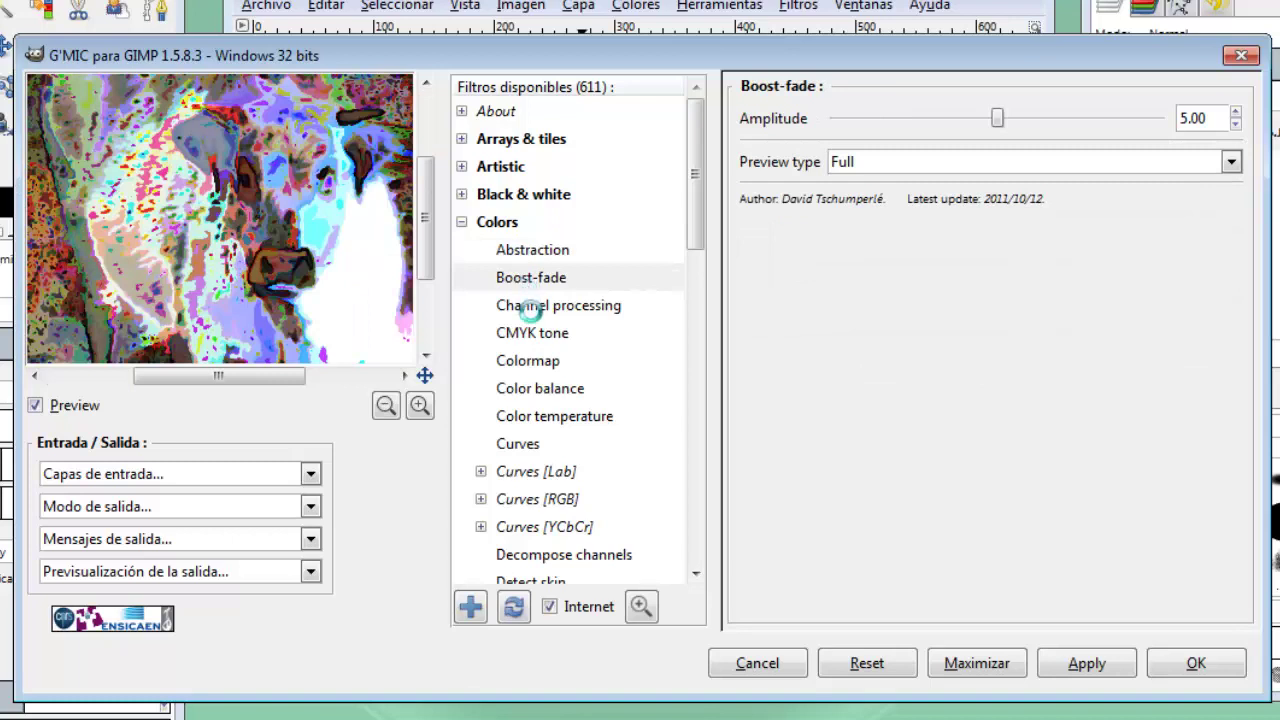
{"action": "left_click", "coordinate": [530, 308]}
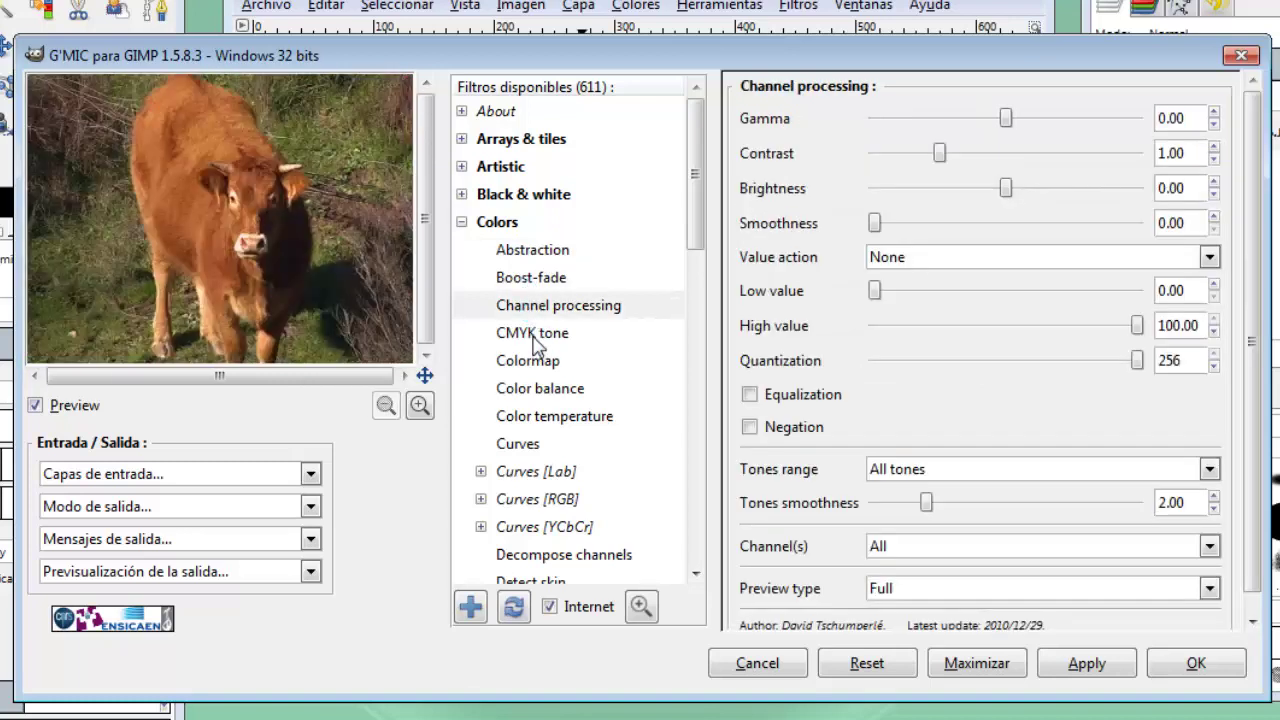
{"action": "left_click", "coordinate": [535, 340]}
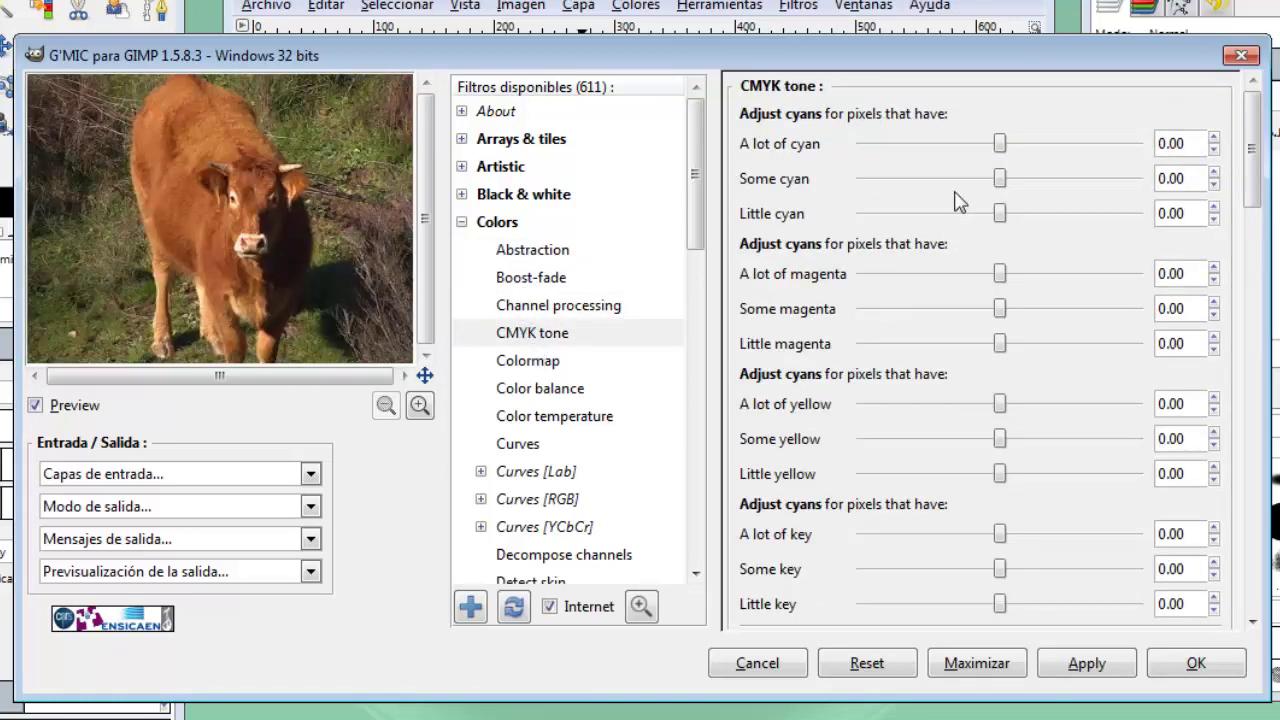
Try CMYK tone cyan at 102.89, 161.05, 76.05 and magenta at -185.66, -25.50.
{"action": "left_click_drag", "start_coordinate": [1000, 144], "coordinate": [1055, 144]}
{"action": "left_click_drag", "start_coordinate": [1000, 178], "coordinate": [1086, 180]}
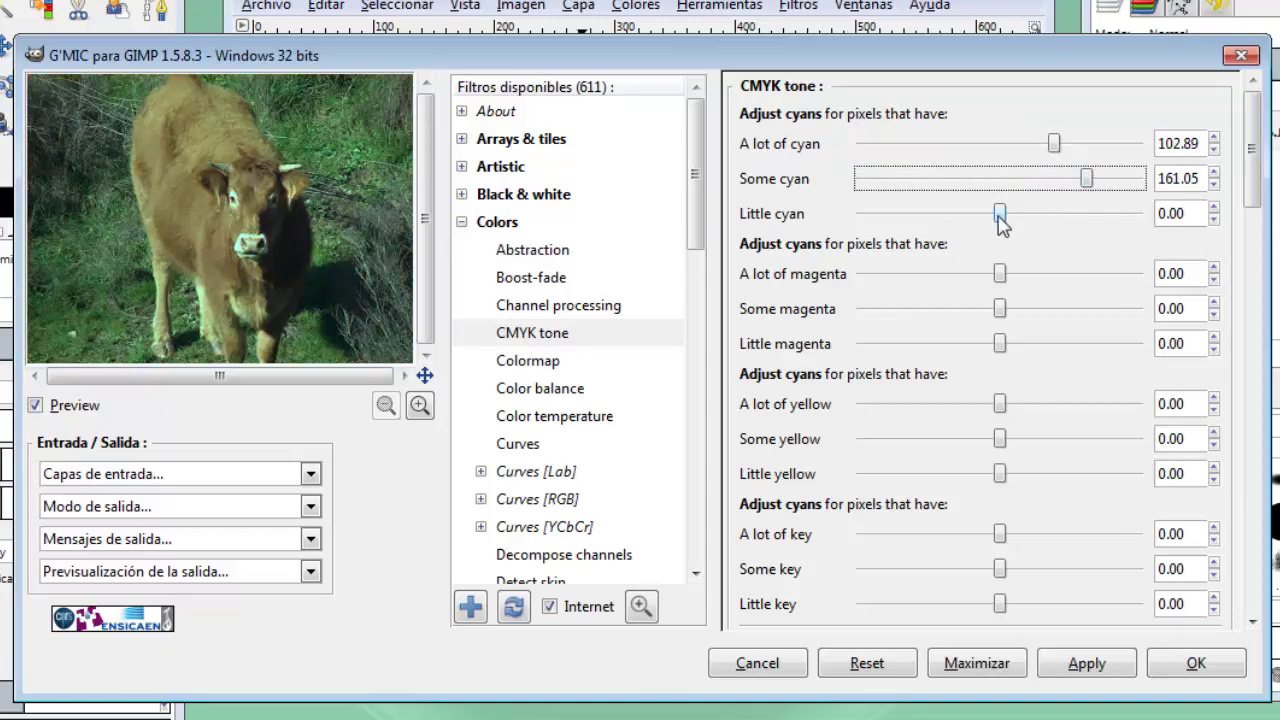
{"action": "left_click_drag", "start_coordinate": [1000, 213], "coordinate": [1041, 213]}
{"action": "left_click_drag", "start_coordinate": [1000, 273], "coordinate": [899, 273]}
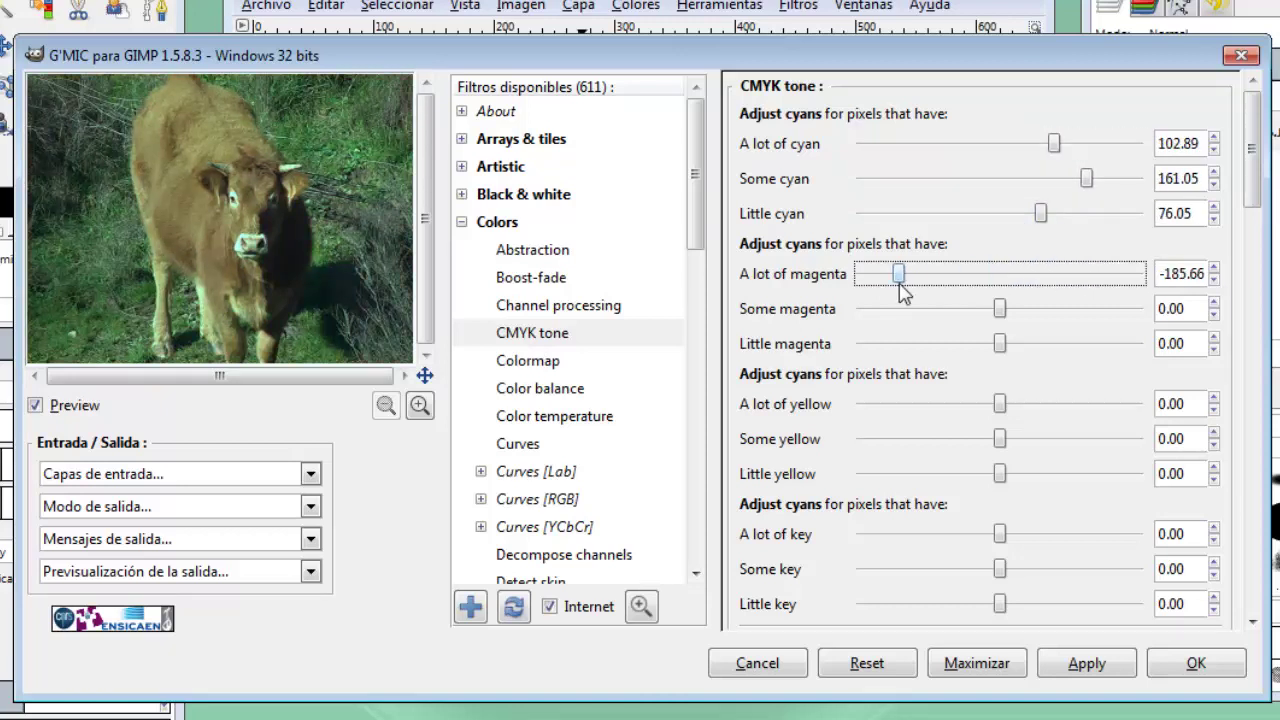
{"action": "left_click", "coordinate": [903, 308]}
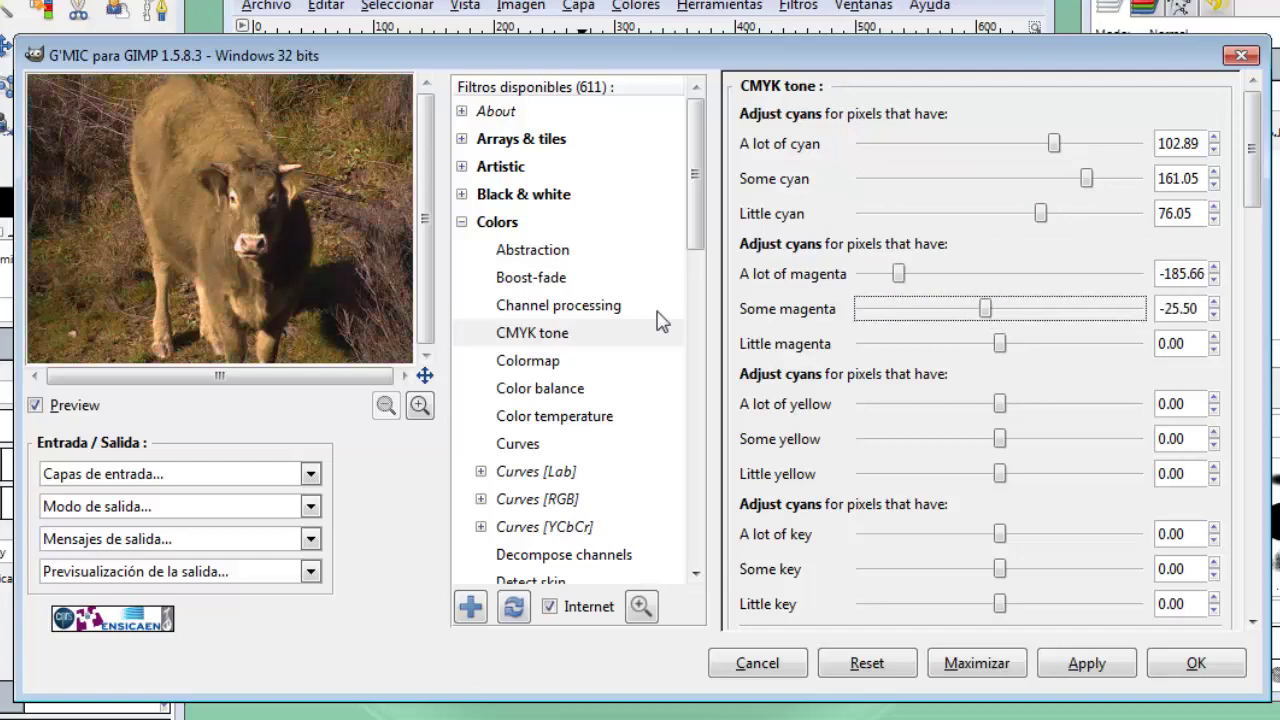
Apply the Contours Difference of gaussians filter after previewing Convolve and Curvature.
{"action": "left_click", "coordinate": [462, 222]}
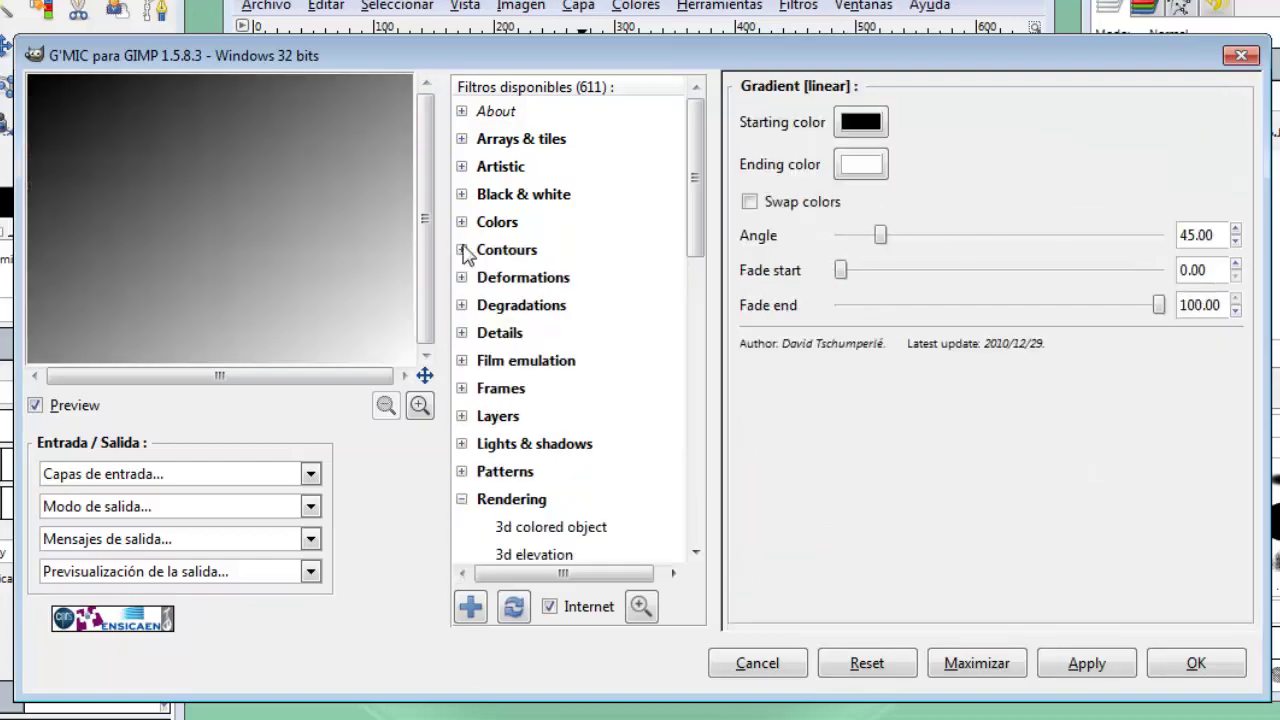
{"action": "left_click", "coordinate": [462, 249]}
{"action": "left_click", "coordinate": [519, 276]}
{"action": "left_click", "coordinate": [528, 305]}
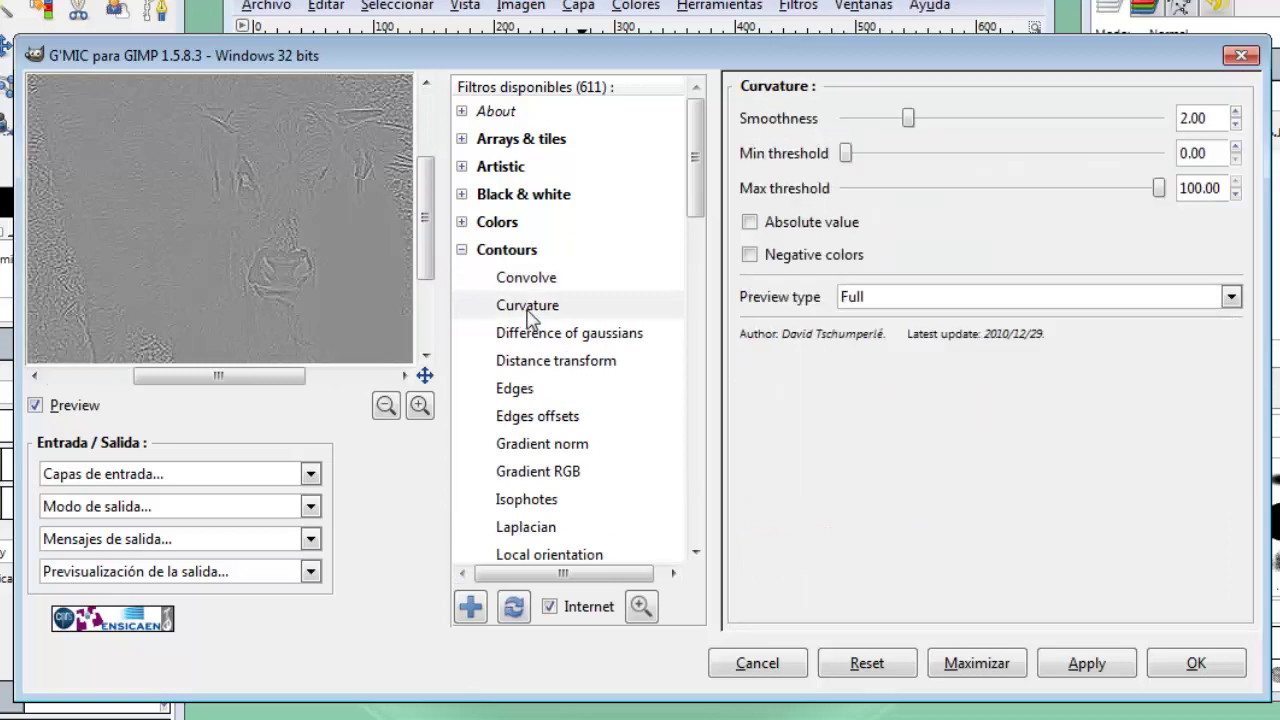
{"action": "left_click", "coordinate": [527, 332]}
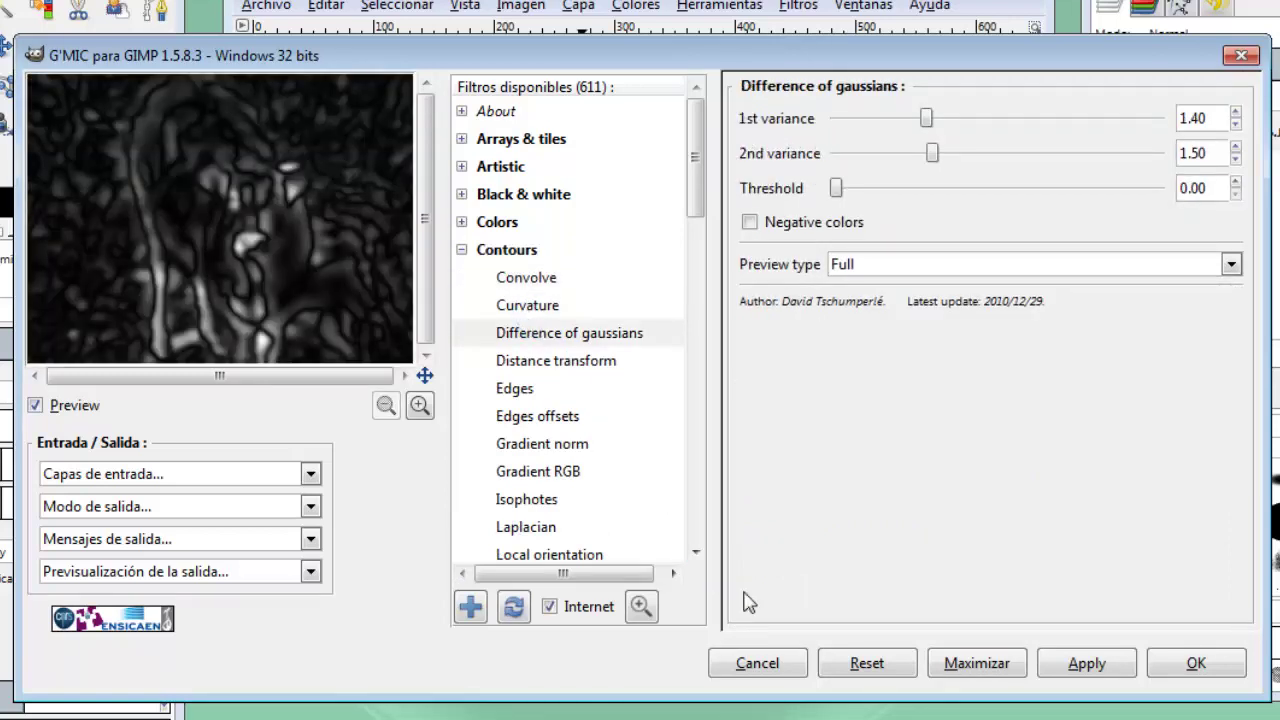
{"action": "left_click", "coordinate": [1089, 665]}
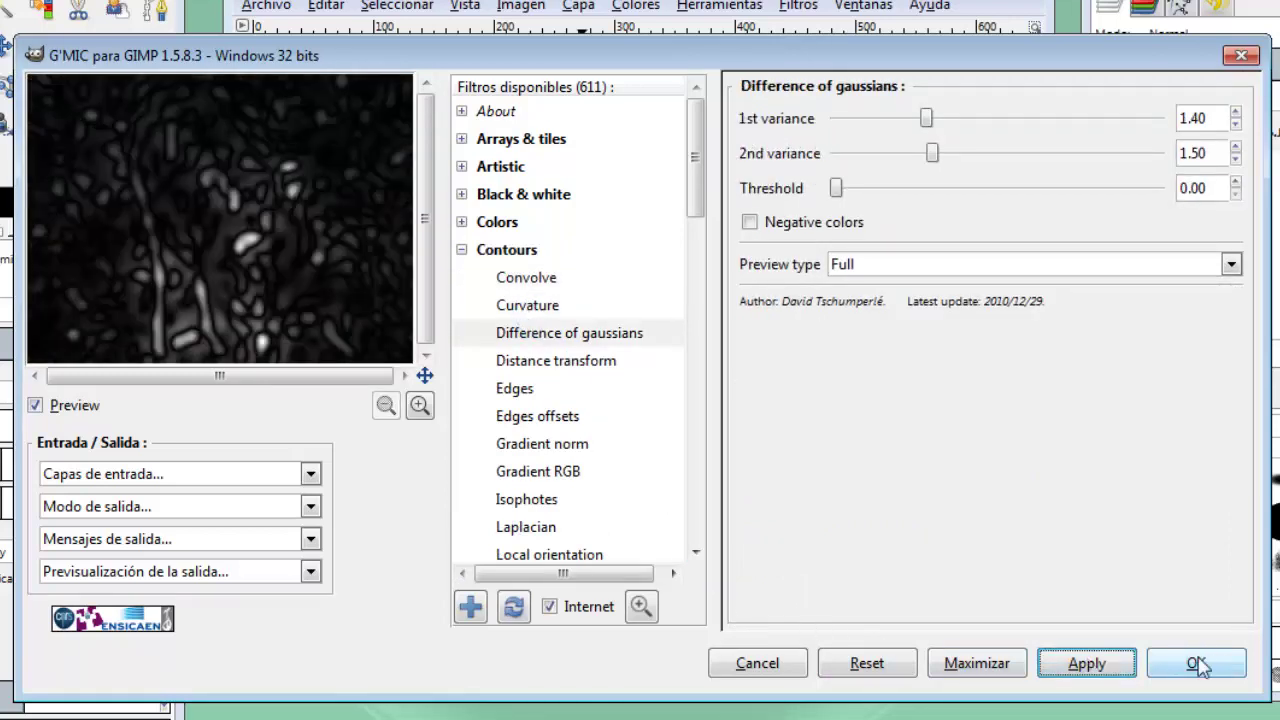
Confirm with OK so bovino.JPG shows as a dark Difference of gaussians edge map.
{"action": "left_click", "coordinate": [1197, 665]}
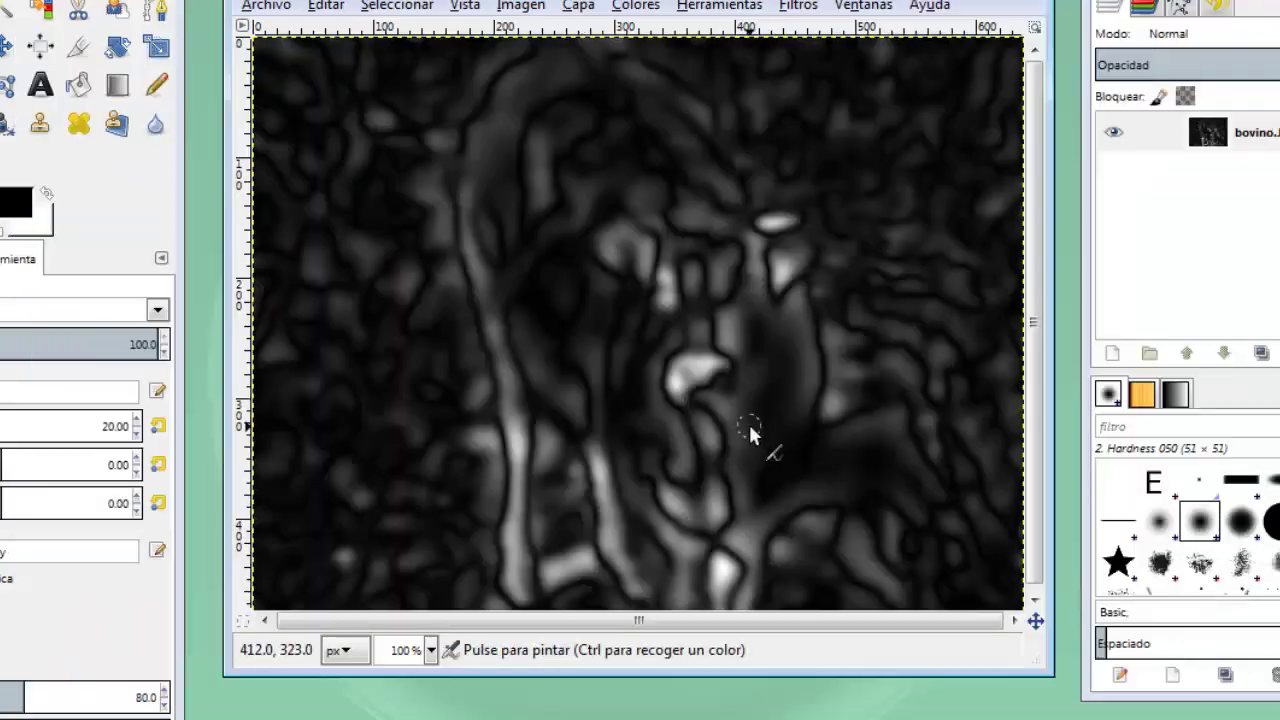